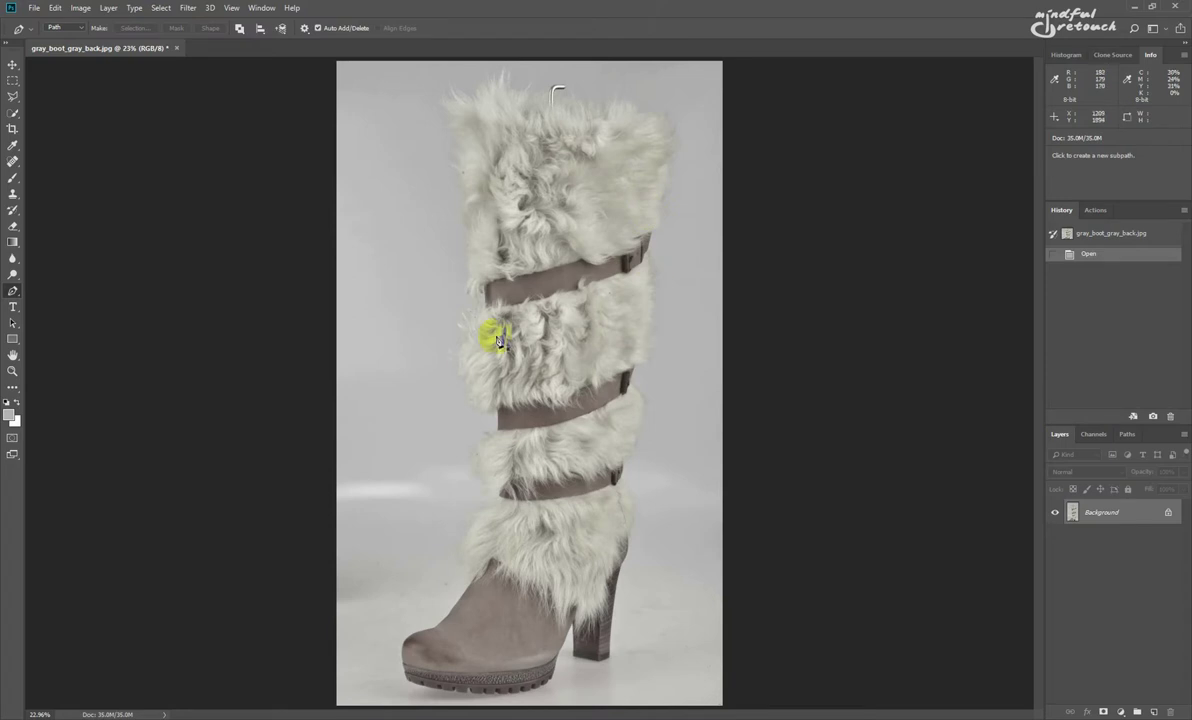
Zoom in and pan across the fur and strap edges to inspect them closely.
{"action": "key", "text": "ctrl+1"}
{"action": "left_click_drag", "start_coordinate": [385, 404], "coordinate": [458, 117]}
{"action": "mouse_move", "coordinate": [455, 181]}
{"action": "left_mouse_down"}
{"action": "mouse_move", "coordinate": [440, 346]}
{"action": "mouse_move", "coordinate": [455, 628]}
{"action": "left_mouse_up"}
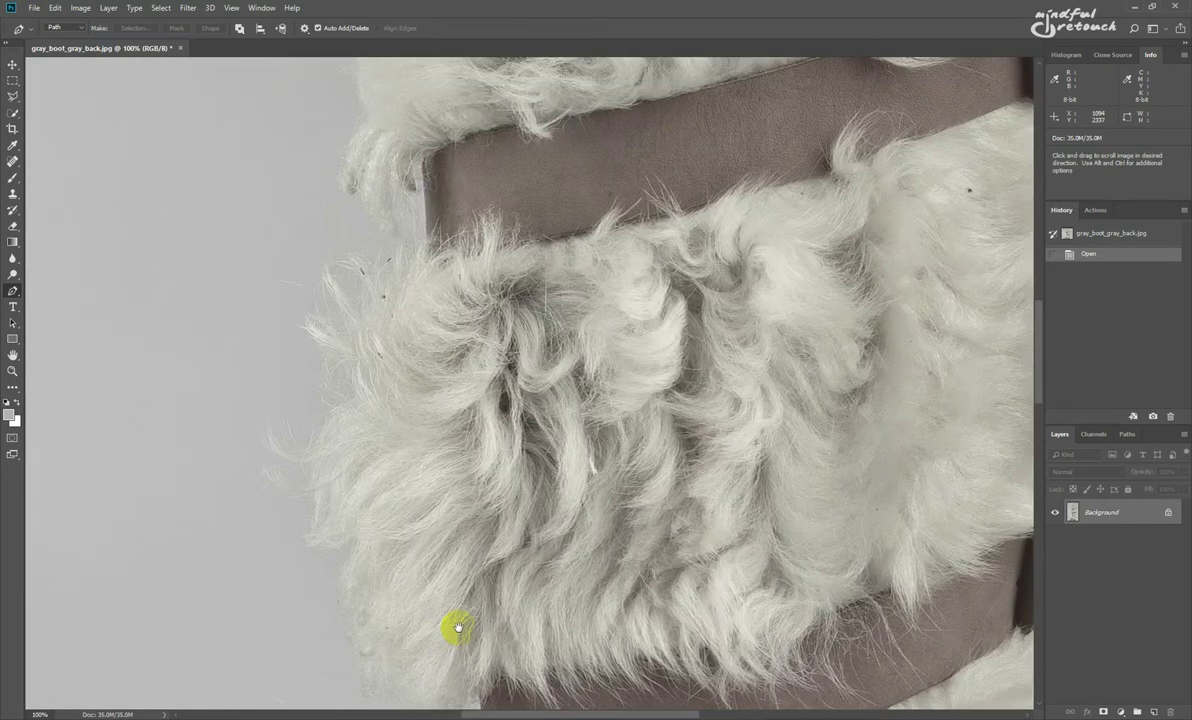
{"action": "left_click_drag", "start_coordinate": [484, 184], "coordinate": [488, 627]}
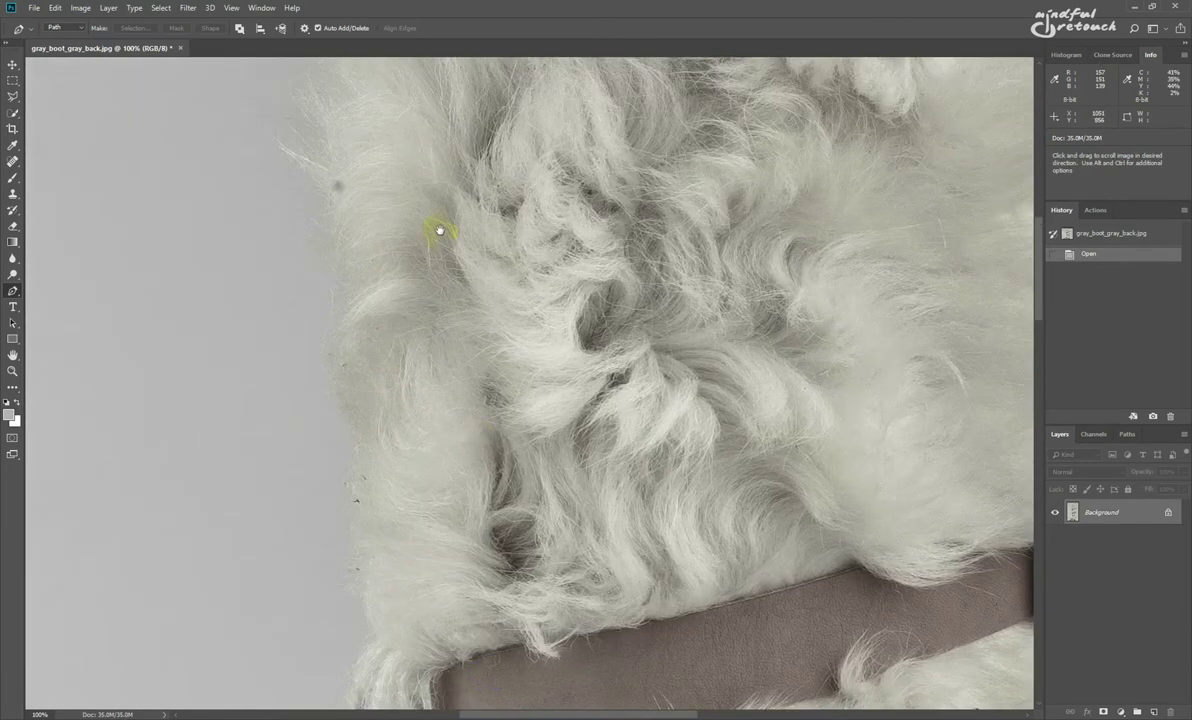
{"action": "left_click_drag", "start_coordinate": [434, 234], "coordinate": [487, 607]}
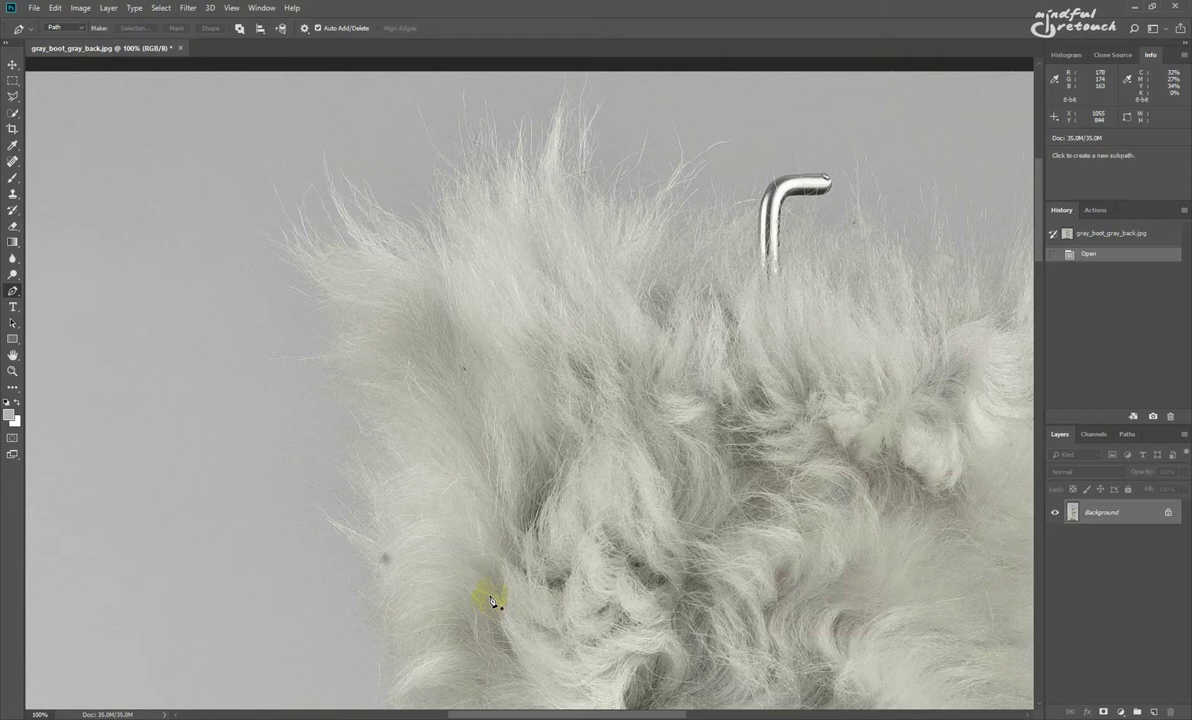
Duplicate the Background as Layer 1 and open Curves at its default RGB curve.
{"action": "key", "text": "ctrl+0"}
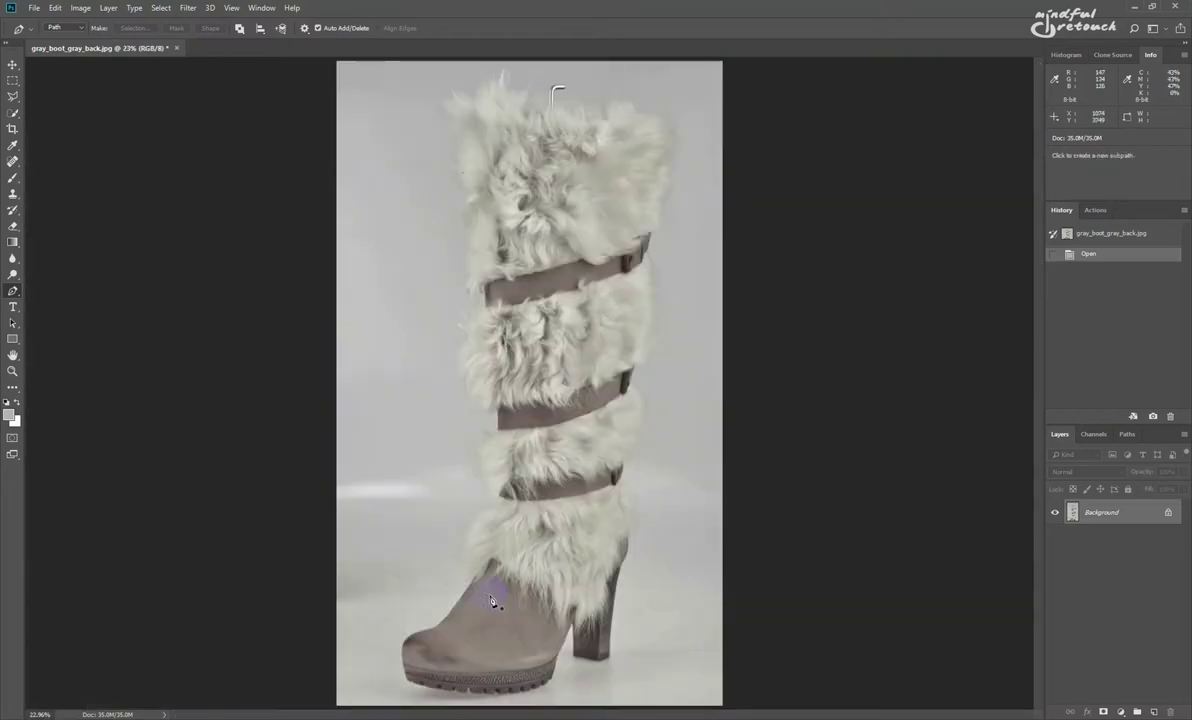
{"action": "key", "text": "ctrl+j"}
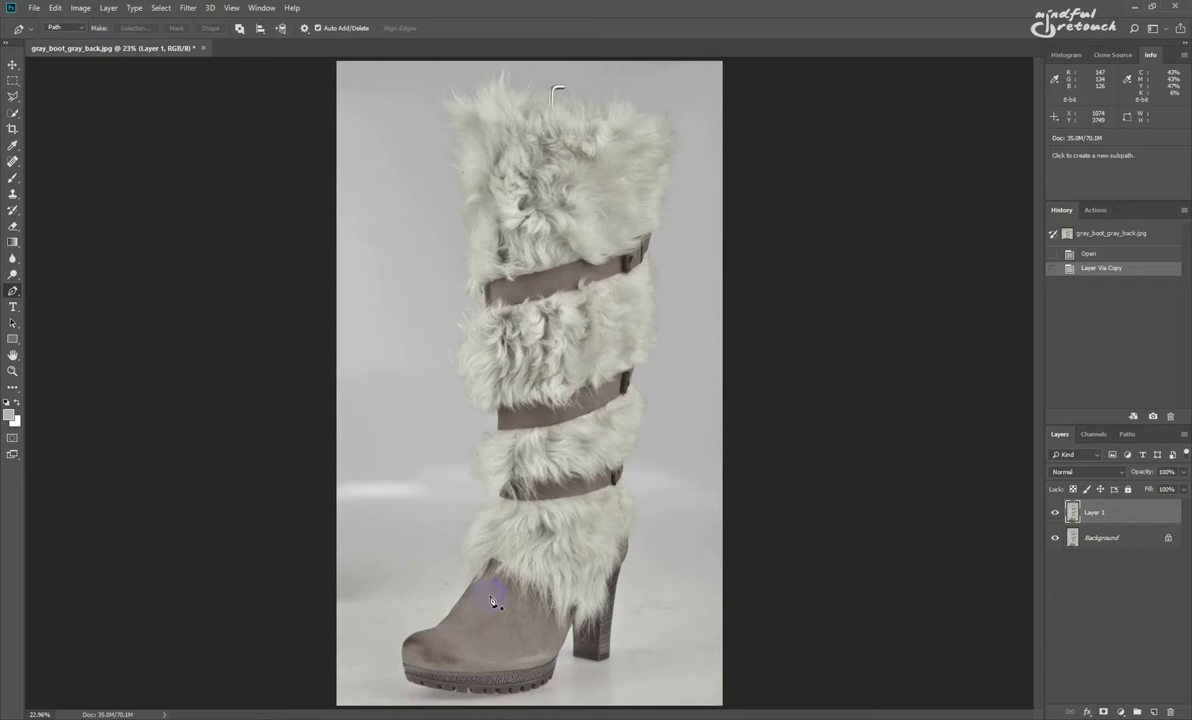
{"action": "key", "text": "ctrl+m"}
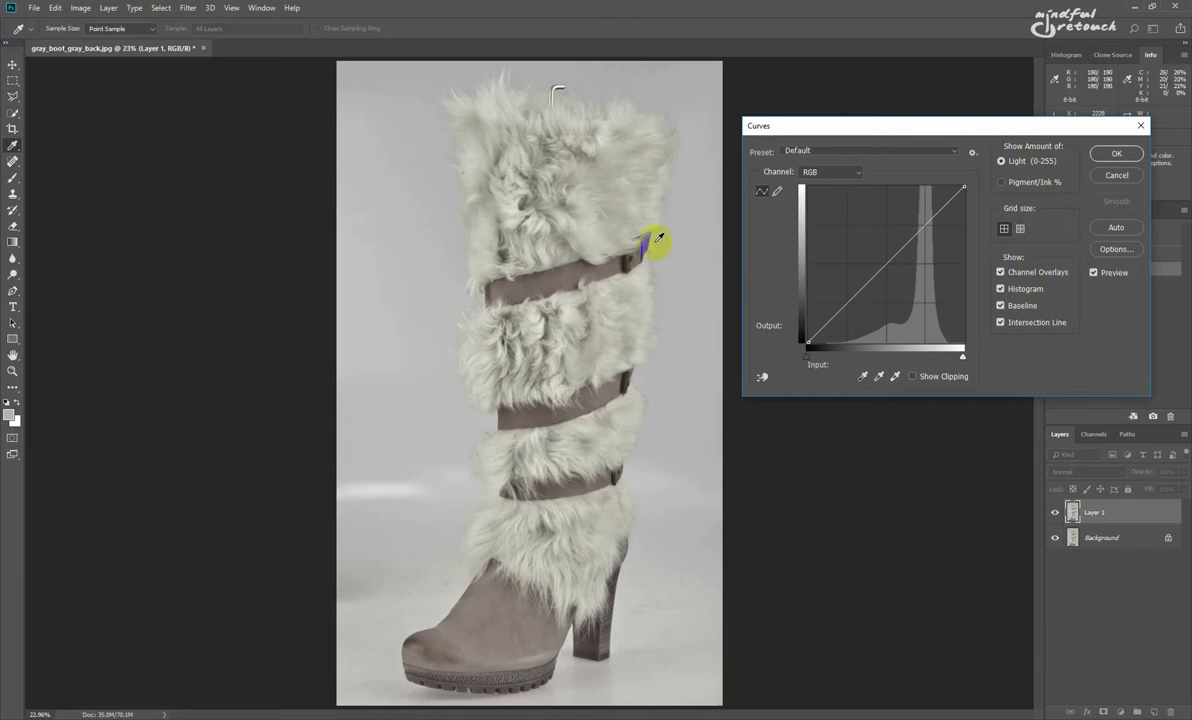
Steepen the curve so input 216 maps to output 246, brightening the fur, and apply it.
{"action": "left_click", "coordinate": [630, 308]}
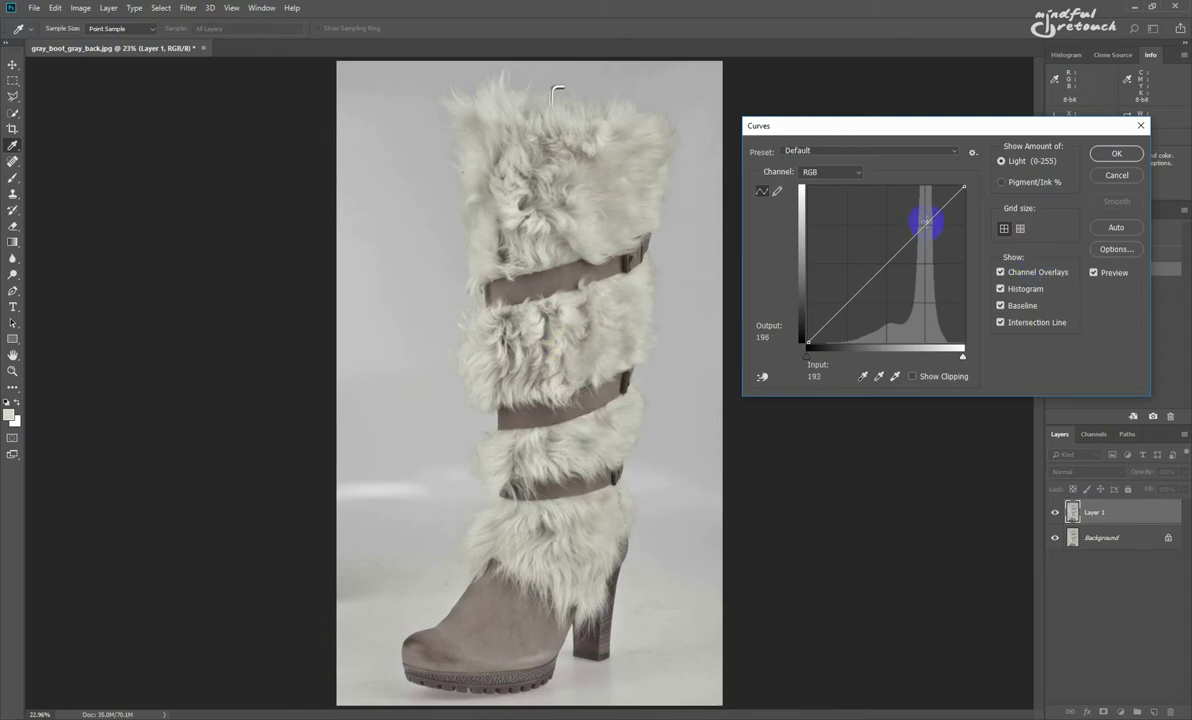
{"action": "left_click", "coordinate": [926, 220]}
{"action": "left_click", "coordinate": [626, 262]}
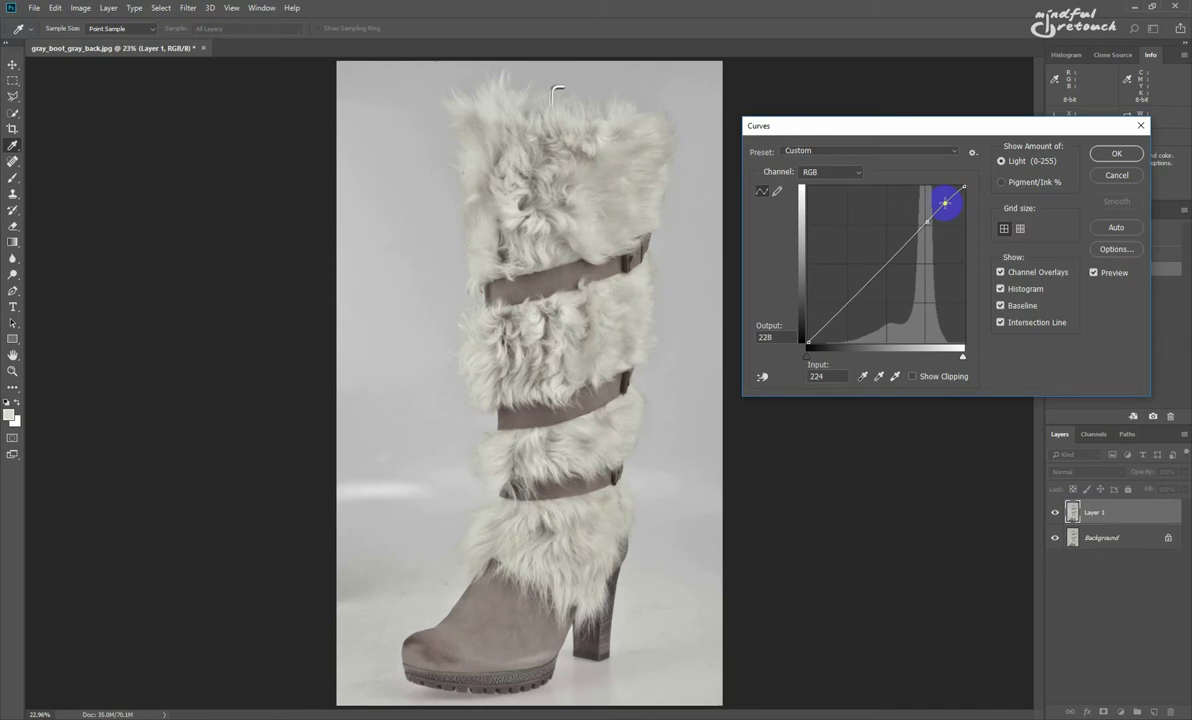
{"action": "left_click_drag", "start_coordinate": [946, 206], "coordinate": [940, 190]}
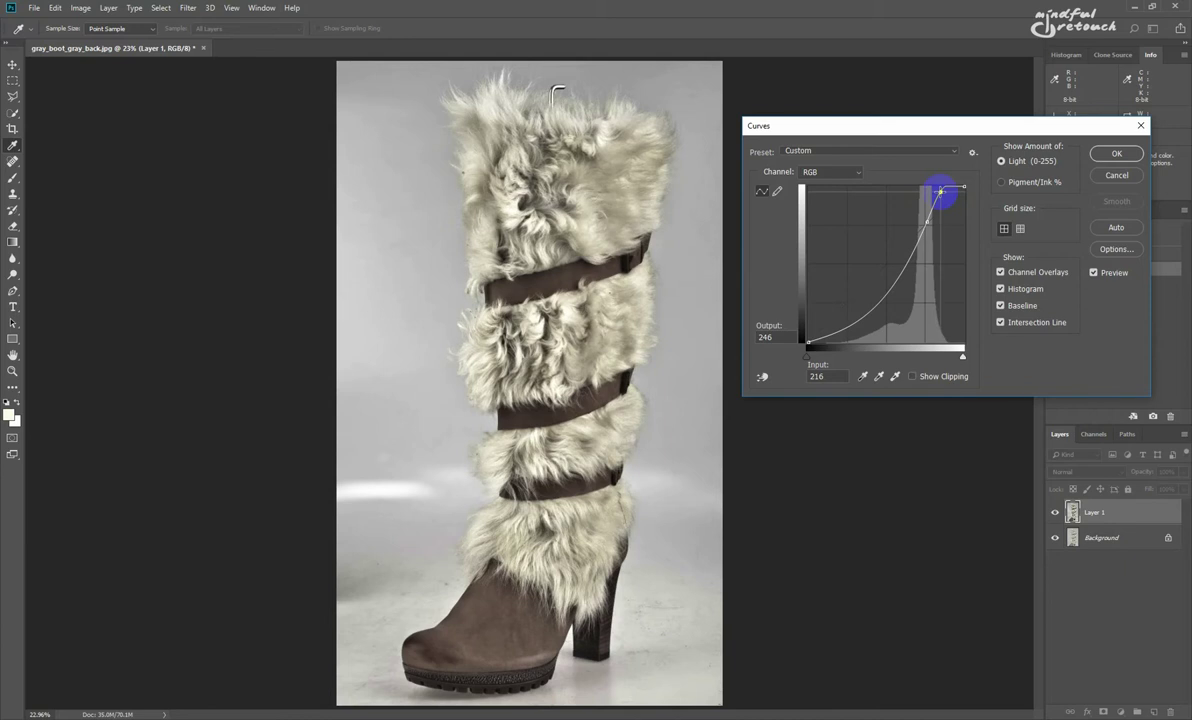
{"action": "left_click", "coordinate": [1097, 155]}
{"action": "key", "text": "p"}
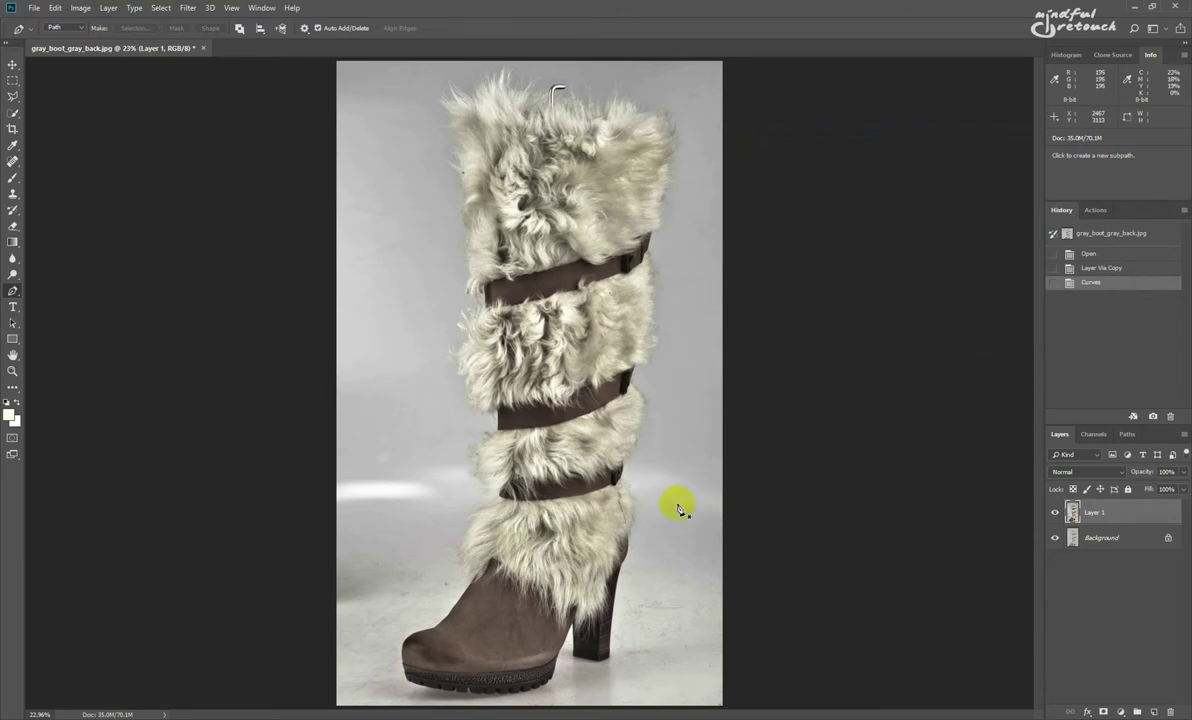
Quick-select the leather foot, heel and bottom fur band and copy them onto a new Layer 2.
{"action": "left_click_drag", "start_coordinate": [495, 686], "coordinate": [510, 600]}
{"action": "key", "text": "w"}
{"action": "mouse_move", "coordinate": [421, 655]}
{"action": "left_mouse_down"}
{"action": "mouse_move", "coordinate": [475, 652]}
{"action": "mouse_move", "coordinate": [528, 618]}
{"action": "mouse_move", "coordinate": [583, 640]}
{"action": "left_mouse_up"}
{"action": "left_click_drag", "start_coordinate": [555, 578], "coordinate": [612, 574]}
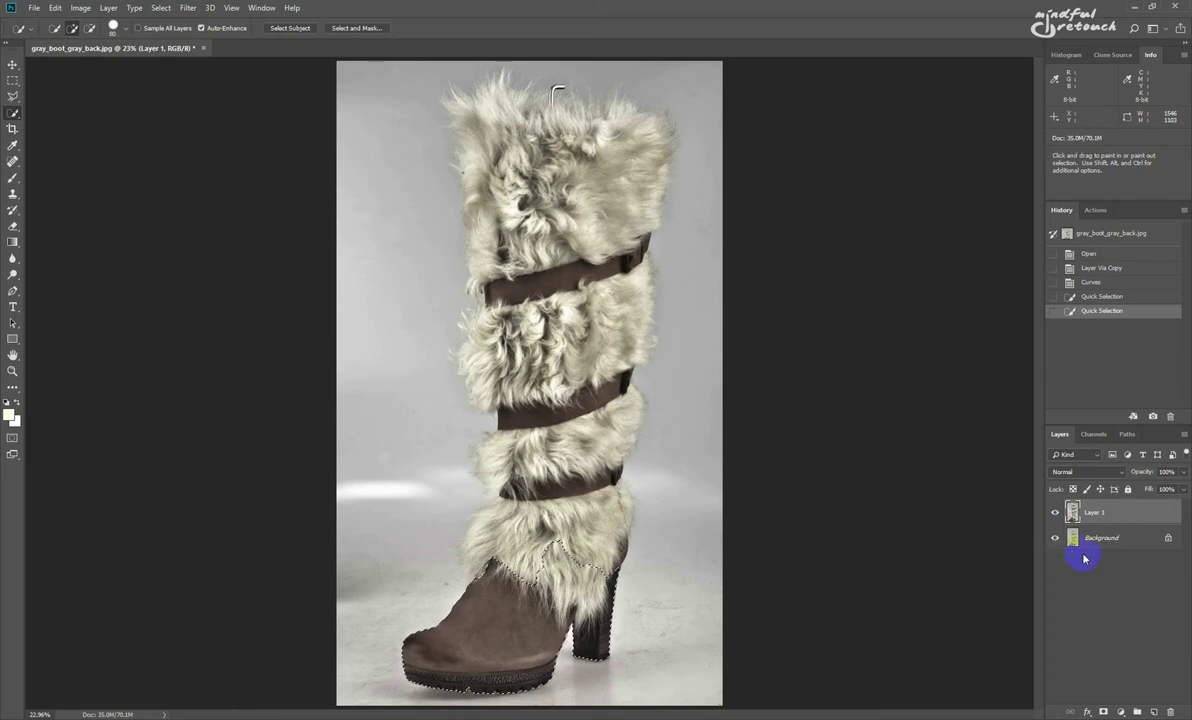
{"action": "key", "text": "ctrl+j"}
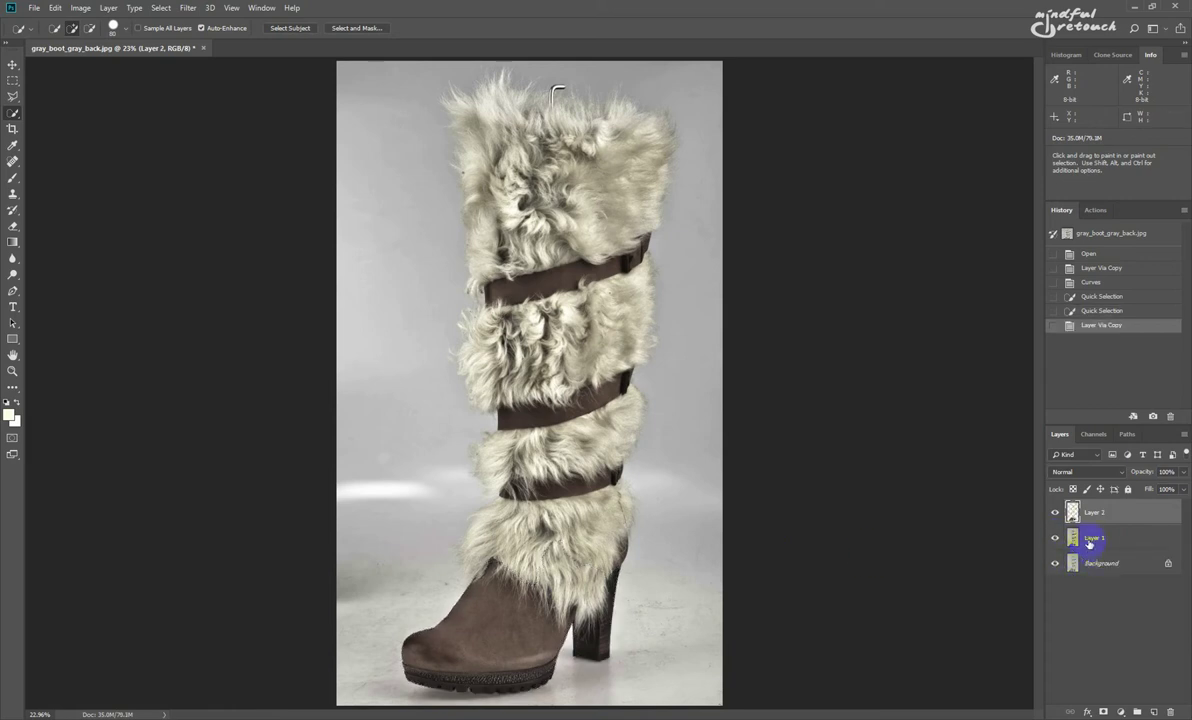
{"action": "left_click", "coordinate": [1090, 541]}
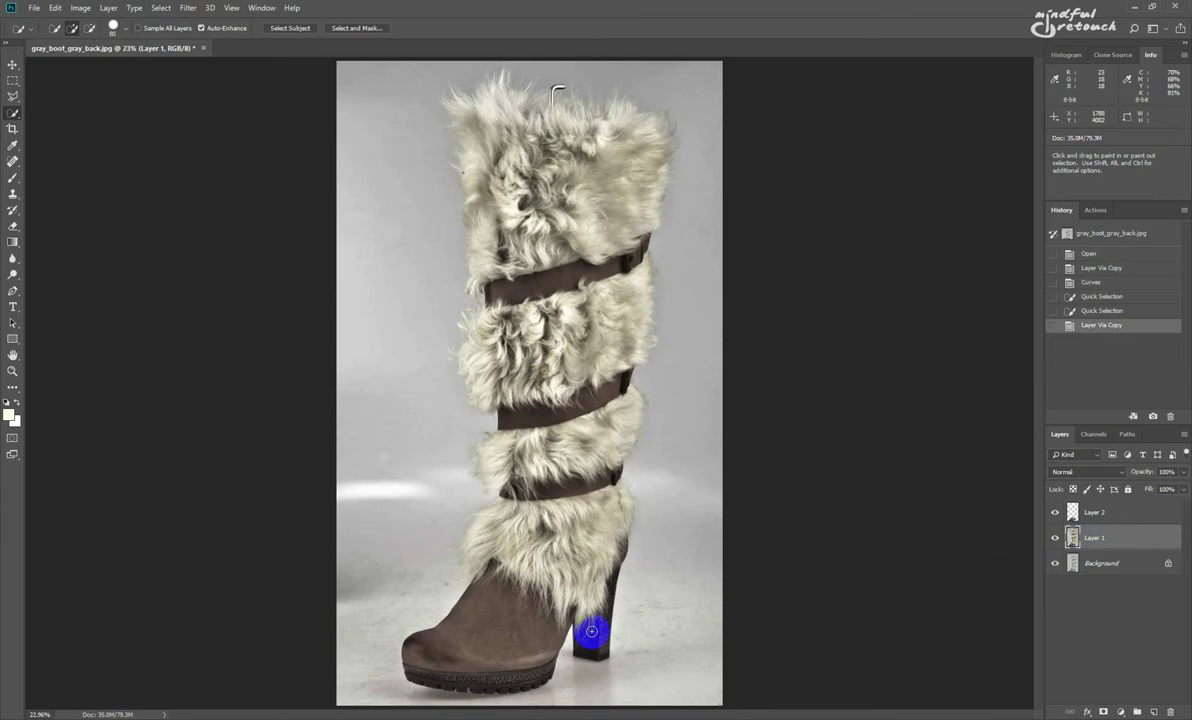
Start a pen path at the ankle's fur edge and trace it up toward the upper strap.
{"action": "key", "text": "p"}
{"action": "scroll", "coordinate": [446, 608], "scroll_direction": "up", "scroll_amount": 3}
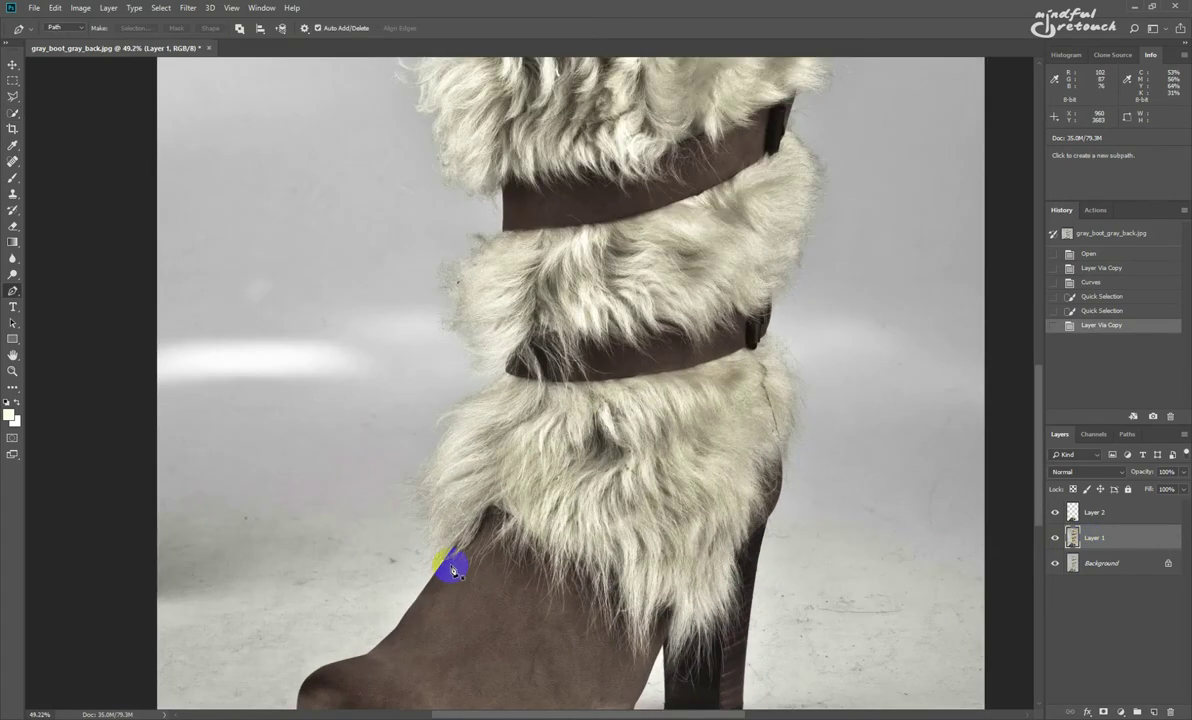
{"action": "left_click", "coordinate": [452, 560]}
{"action": "left_click", "coordinate": [461, 537]}
{"action": "left_click", "coordinate": [445, 495]}
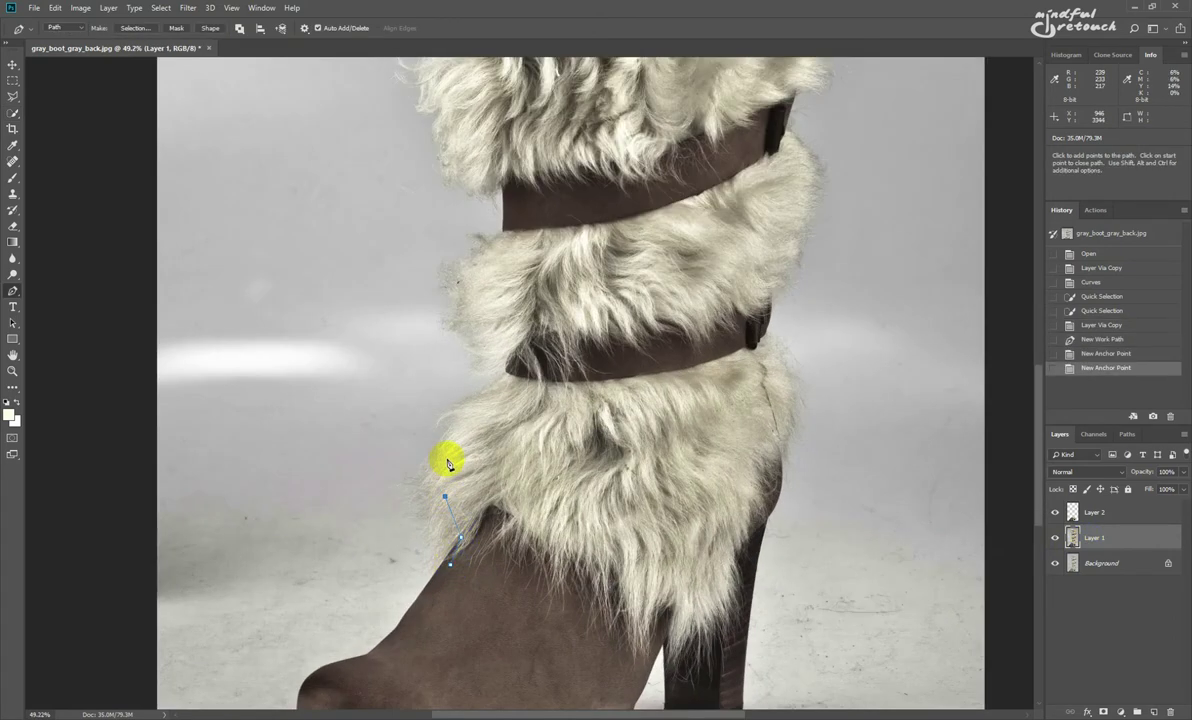
{"action": "left_click", "coordinate": [446, 459]}
{"action": "left_click", "coordinate": [464, 419]}
{"action": "left_click", "coordinate": [508, 378]}
{"action": "left_click", "coordinate": [505, 369]}
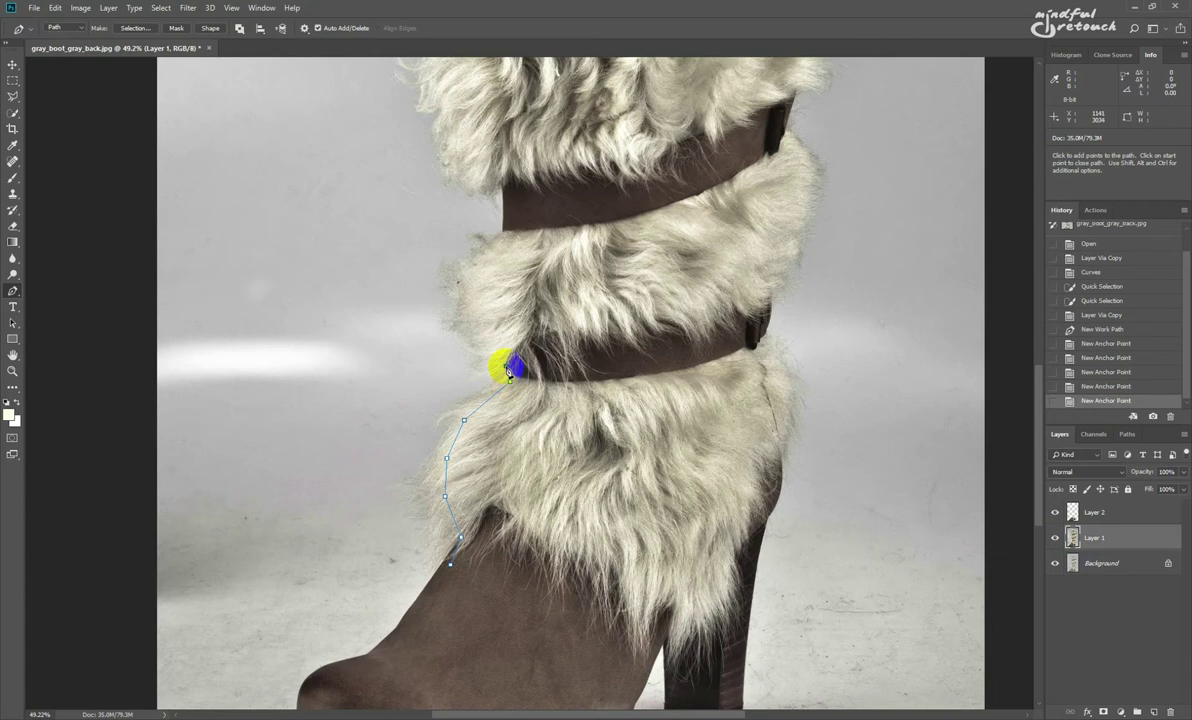
{"action": "left_click", "coordinate": [487, 366]}
{"action": "left_click", "coordinate": [471, 326]}
{"action": "left_click", "coordinate": [456, 273]}
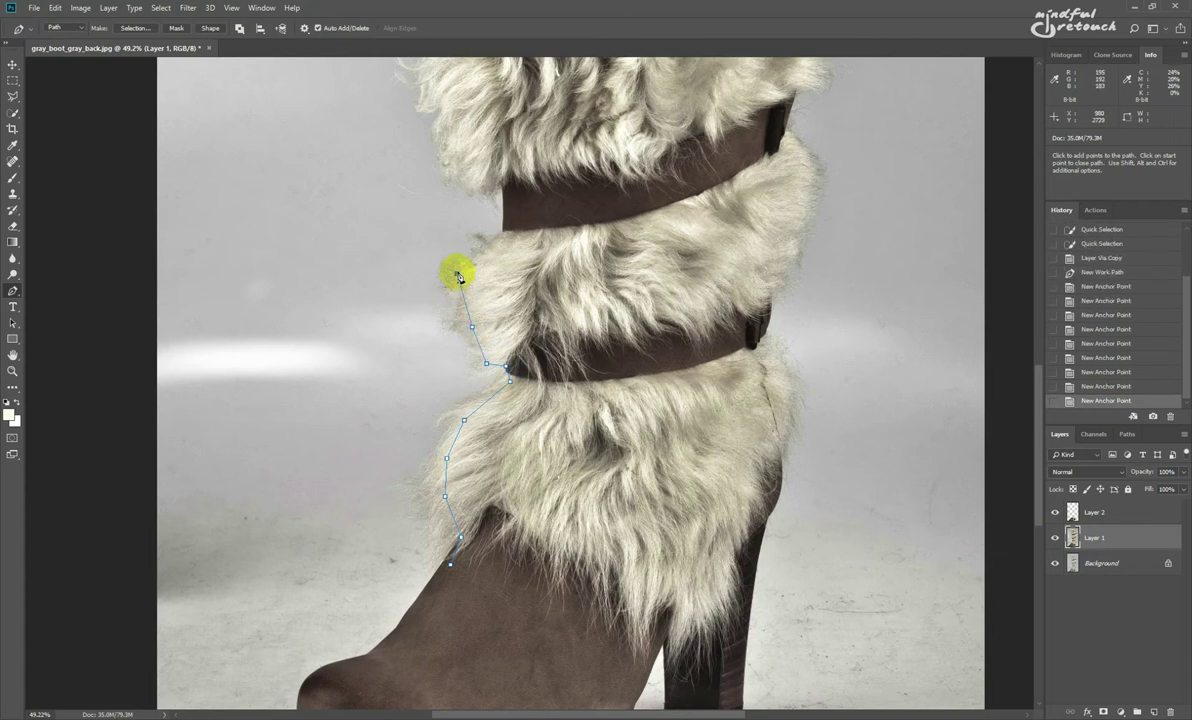
{"action": "left_click", "coordinate": [500, 237]}
Continue the path around the strap's left end and up the fur's left edge to the boot's top.
{"action": "left_click_drag", "start_coordinate": [495, 236], "coordinate": [492, 497]}
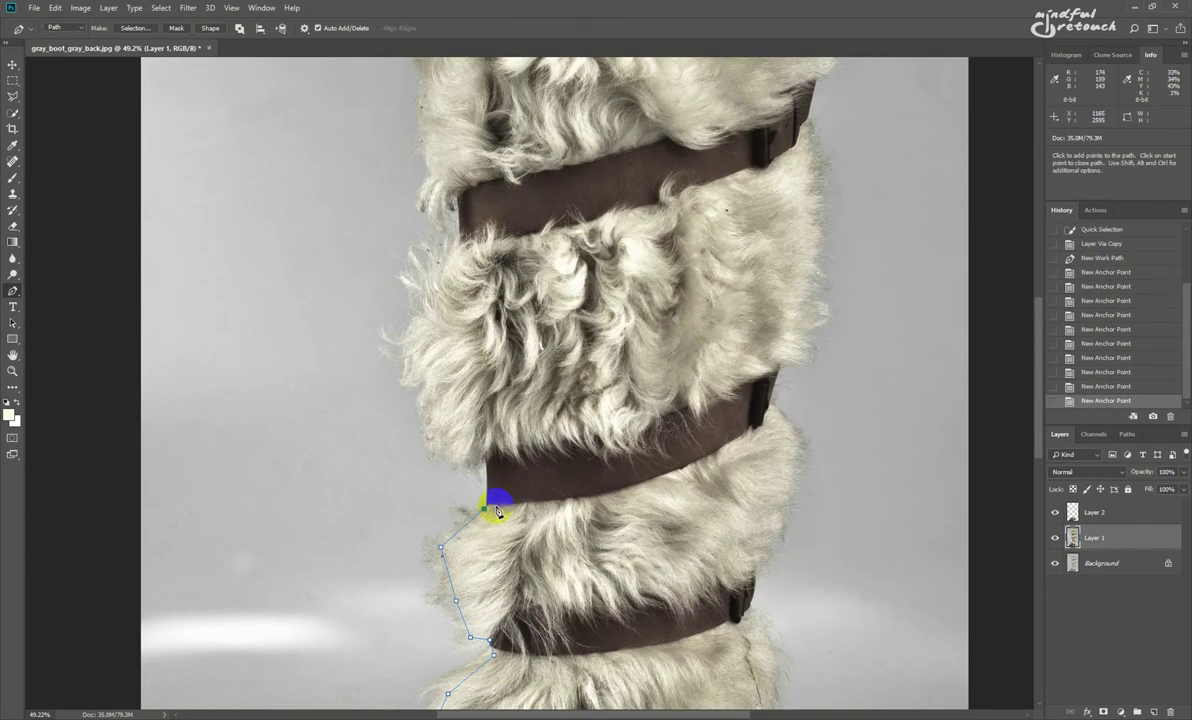
{"action": "left_click", "coordinate": [486, 456]}
{"action": "left_click", "coordinate": [455, 456]}
{"action": "left_click", "coordinate": [445, 435]}
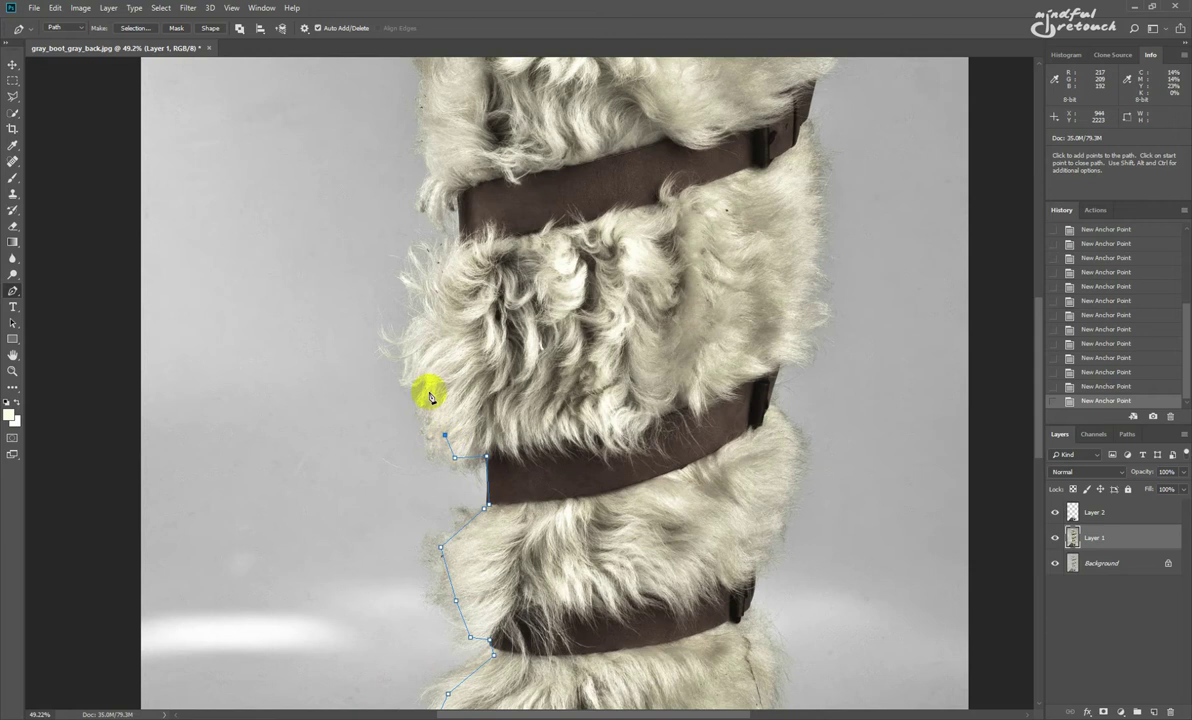
{"action": "left_click", "coordinate": [429, 391]}
{"action": "left_click", "coordinate": [410, 365]}
{"action": "left_click", "coordinate": [412, 318]}
{"action": "left_click", "coordinate": [426, 305]}
{"action": "left_click", "coordinate": [433, 250]}
{"action": "left_click", "coordinate": [459, 245]}
{"action": "left_click_drag", "start_coordinate": [459, 245], "coordinate": [458, 474]}
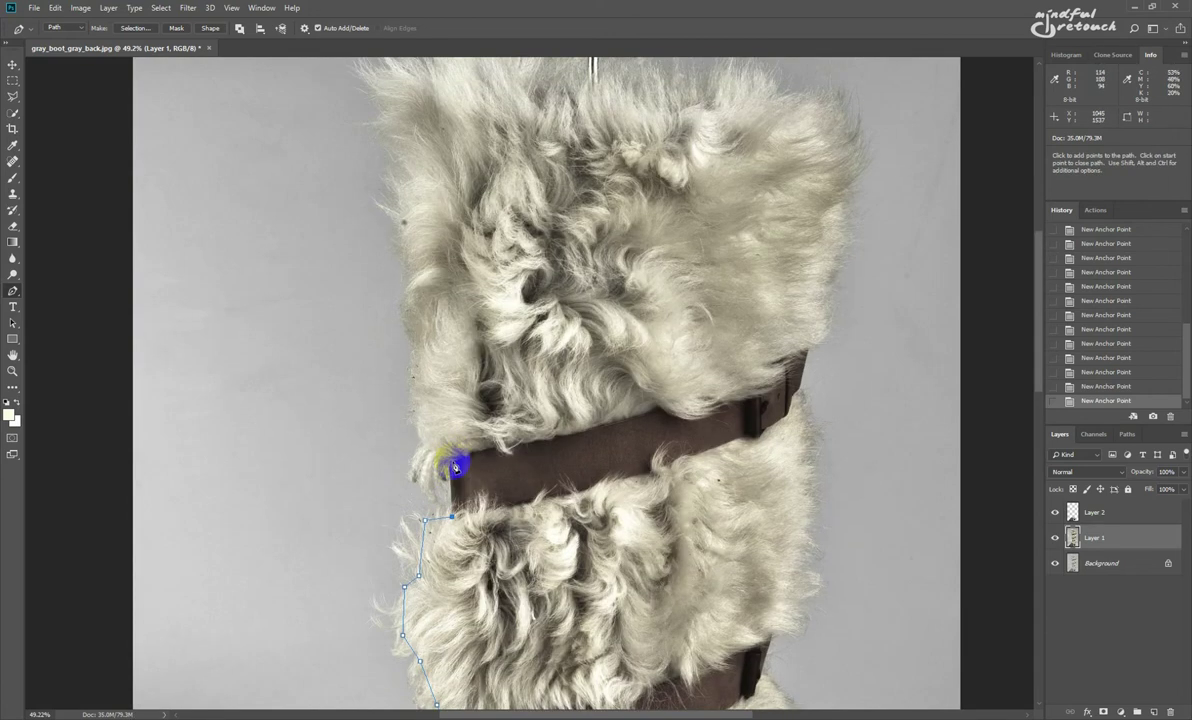
{"action": "left_click", "coordinate": [452, 466]}
{"action": "left_click", "coordinate": [423, 467]}
{"action": "left_click", "coordinate": [423, 439]}
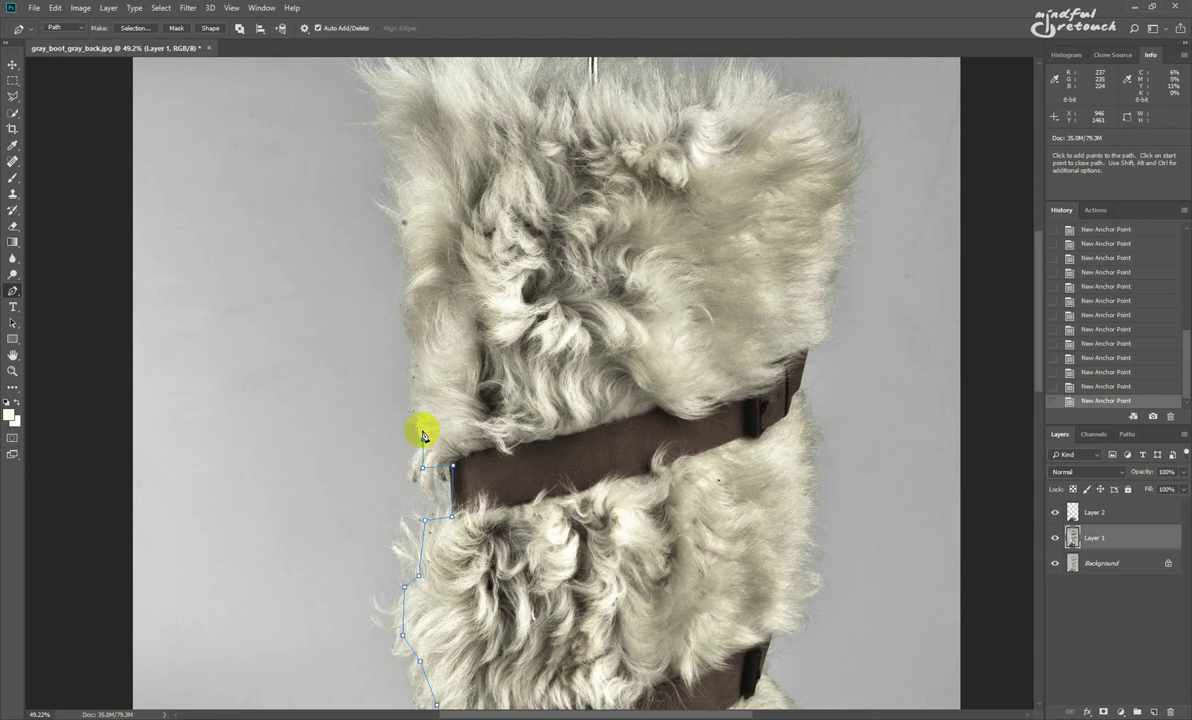
{"action": "left_click", "coordinate": [404, 258]}
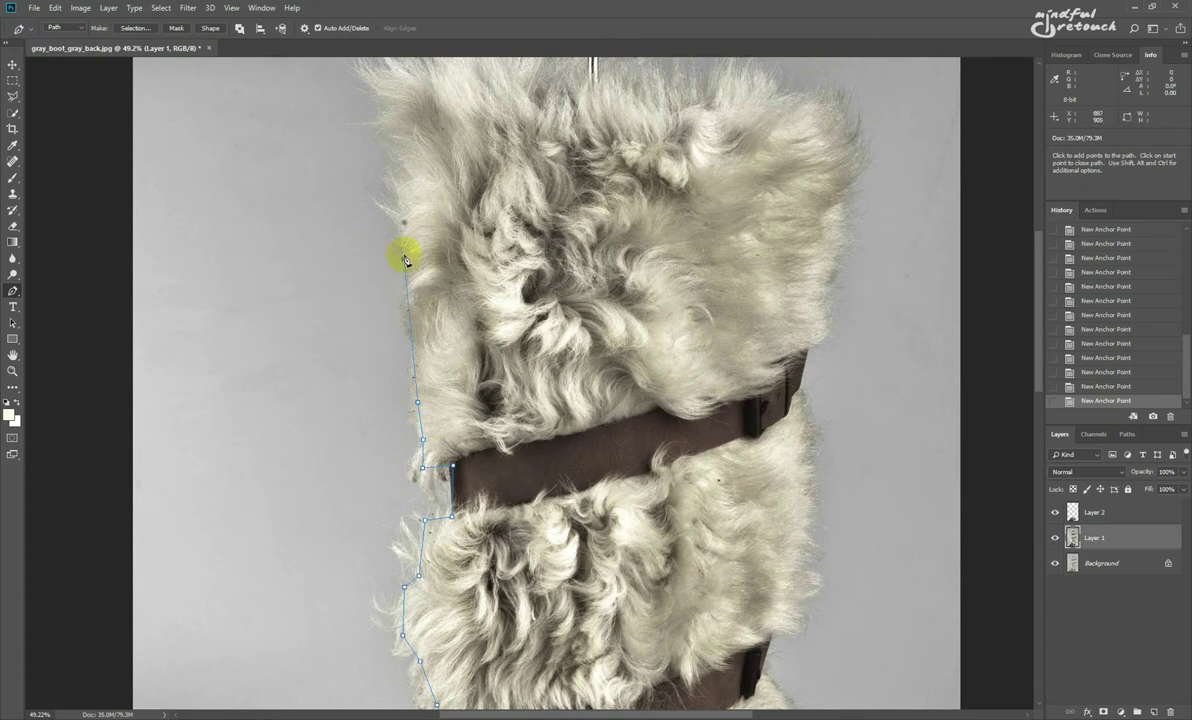
{"action": "left_click", "coordinate": [401, 178]}
{"action": "left_click", "coordinate": [393, 105]}
{"action": "left_click_drag", "start_coordinate": [394, 106], "coordinate": [391, 186]}
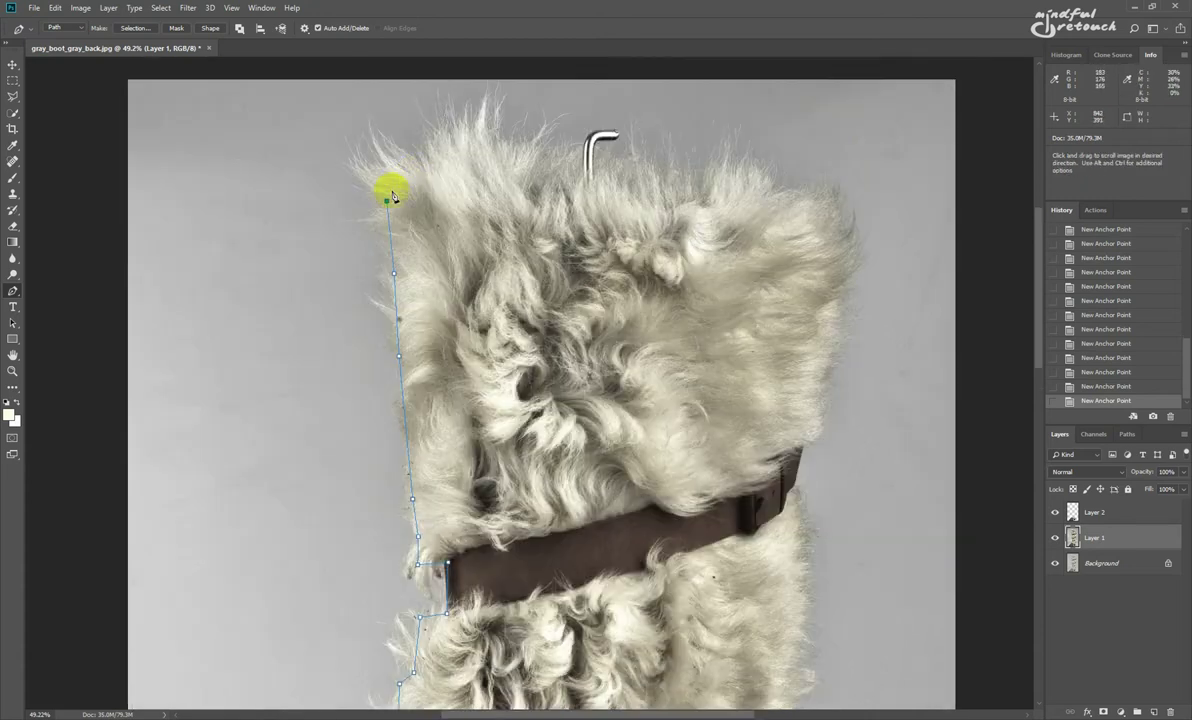
Trace the path along the fur's top edge past the hook and down the right edge.
{"action": "left_click", "coordinate": [453, 139]}
{"action": "left_click", "coordinate": [535, 149]}
{"action": "left_click", "coordinate": [590, 161]}
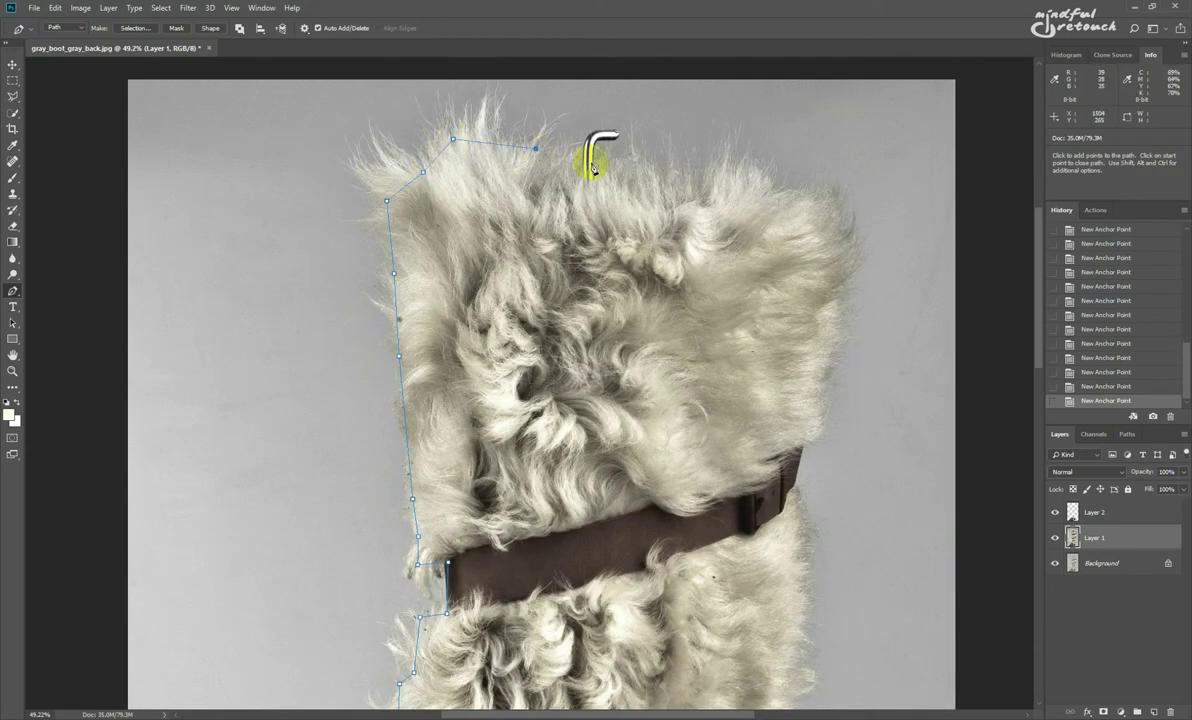
{"action": "left_click", "coordinate": [682, 181]}
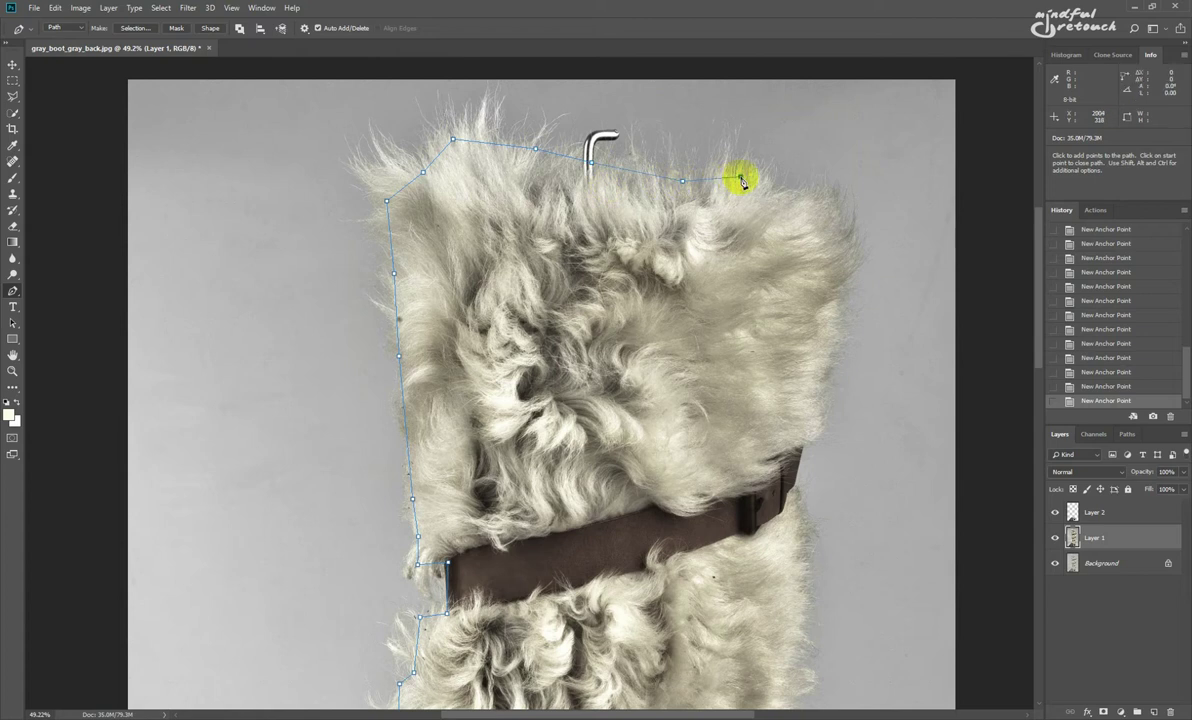
{"action": "left_click", "coordinate": [740, 177]}
{"action": "left_click", "coordinate": [811, 188]}
{"action": "left_click", "coordinate": [852, 235]}
{"action": "left_click", "coordinate": [837, 302]}
{"action": "left_click", "coordinate": [808, 431]}
{"action": "left_click", "coordinate": [802, 447]}
{"action": "left_click", "coordinate": [781, 513]}
Continue anchoring down the fur's right edge past the strap's right end and lower strap.
{"action": "left_click_drag", "start_coordinate": [764, 551], "coordinate": [767, 285]}
{"action": "left_click", "coordinate": [764, 259]}
{"action": "left_click", "coordinate": [781, 311]}
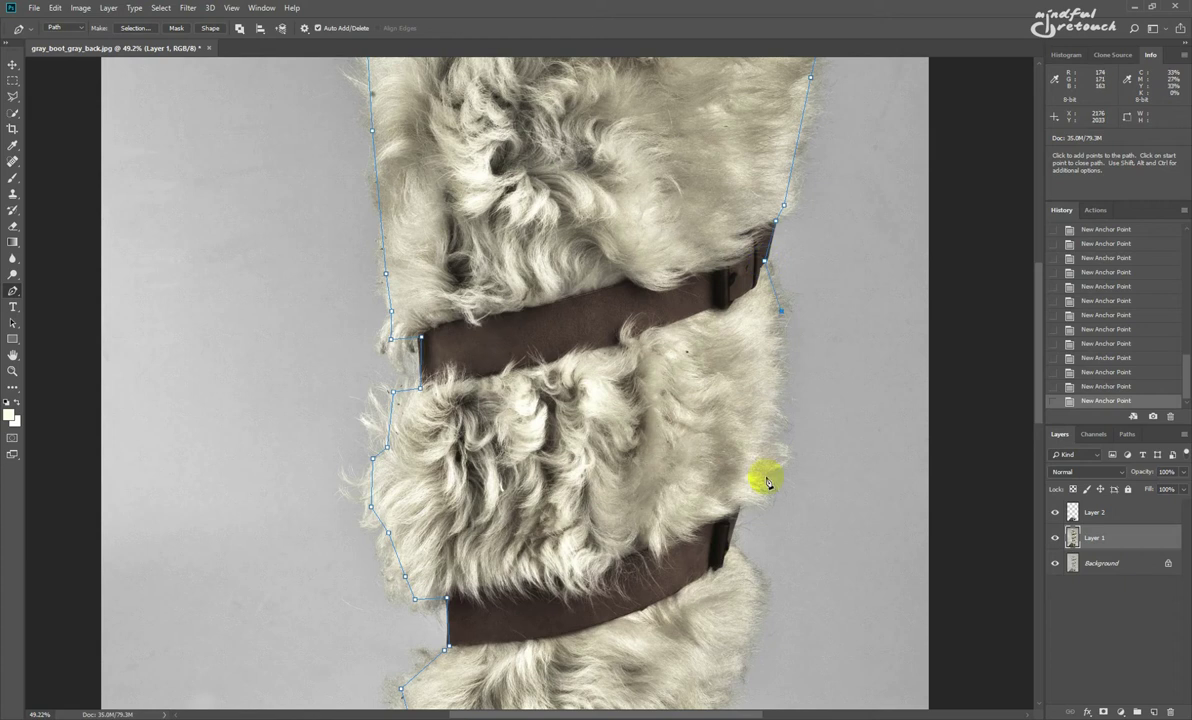
{"action": "left_click", "coordinate": [771, 432]}
{"action": "left_click", "coordinate": [739, 499]}
{"action": "left_click", "coordinate": [729, 553]}
{"action": "left_click_drag", "start_coordinate": [729, 553], "coordinate": [708, 346]}
{"action": "left_click", "coordinate": [723, 338]}
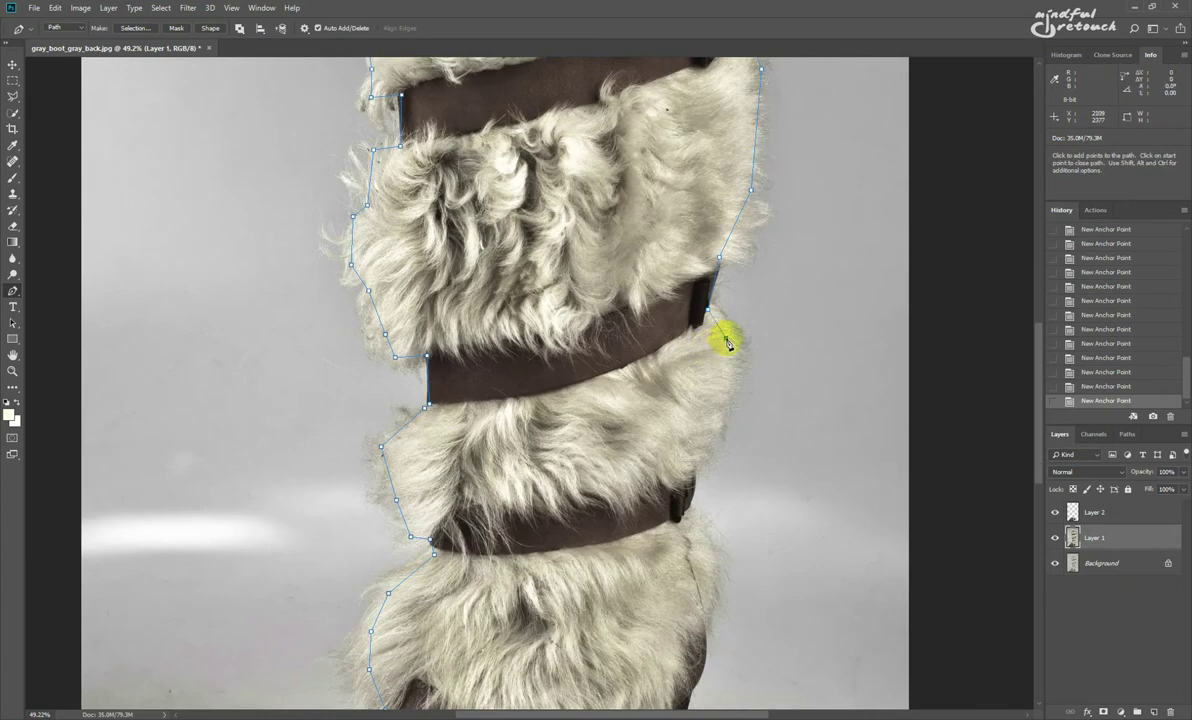
{"action": "left_click", "coordinate": [719, 429]}
{"action": "left_click", "coordinate": [697, 462]}
{"action": "left_click", "coordinate": [691, 508]}
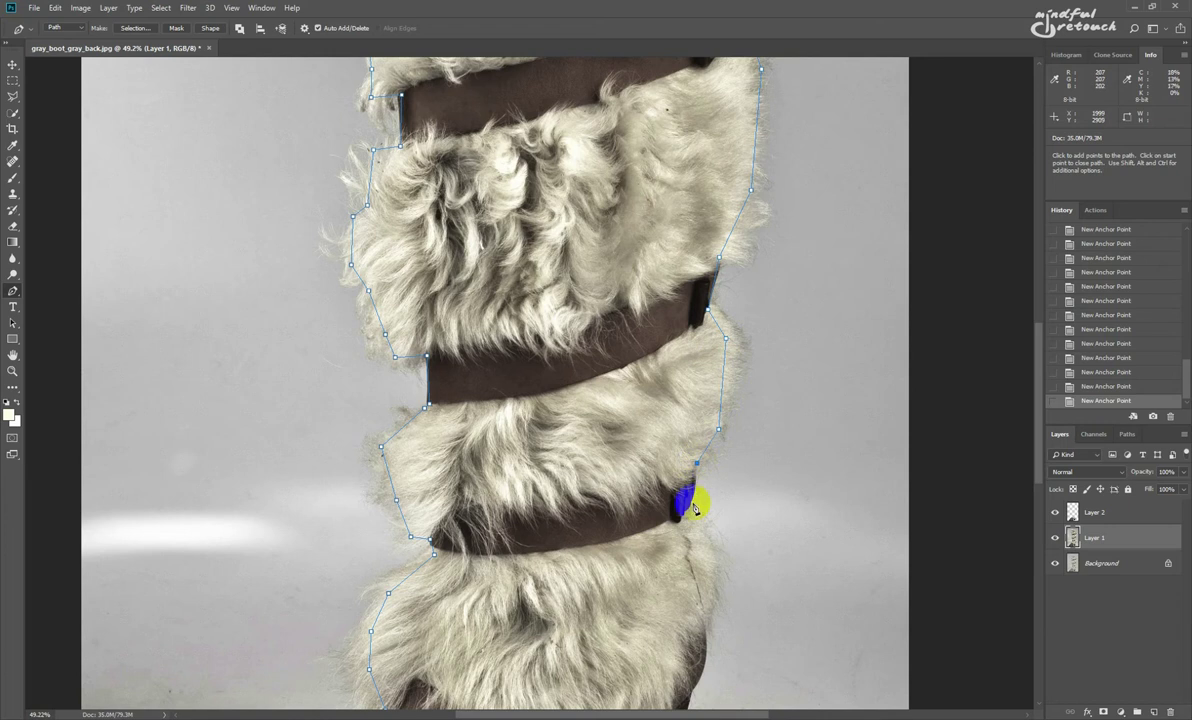
{"action": "left_click_drag", "start_coordinate": [690, 530], "coordinate": [689, 447]}
{"action": "left_click", "coordinate": [700, 458]}
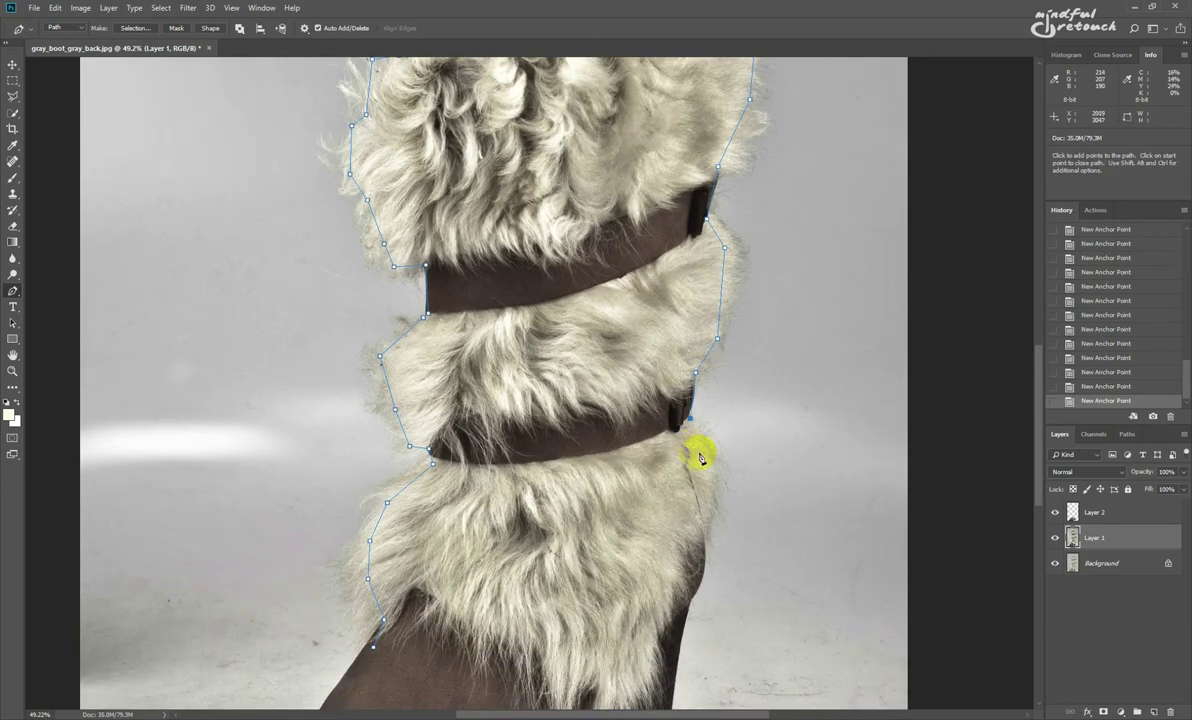
{"action": "left_click", "coordinate": [705, 527]}
{"action": "left_click", "coordinate": [690, 574]}
Finish the path where the fur meets the heel and convert it into a selection.
{"action": "left_click_drag", "start_coordinate": [687, 567], "coordinate": [665, 389]}
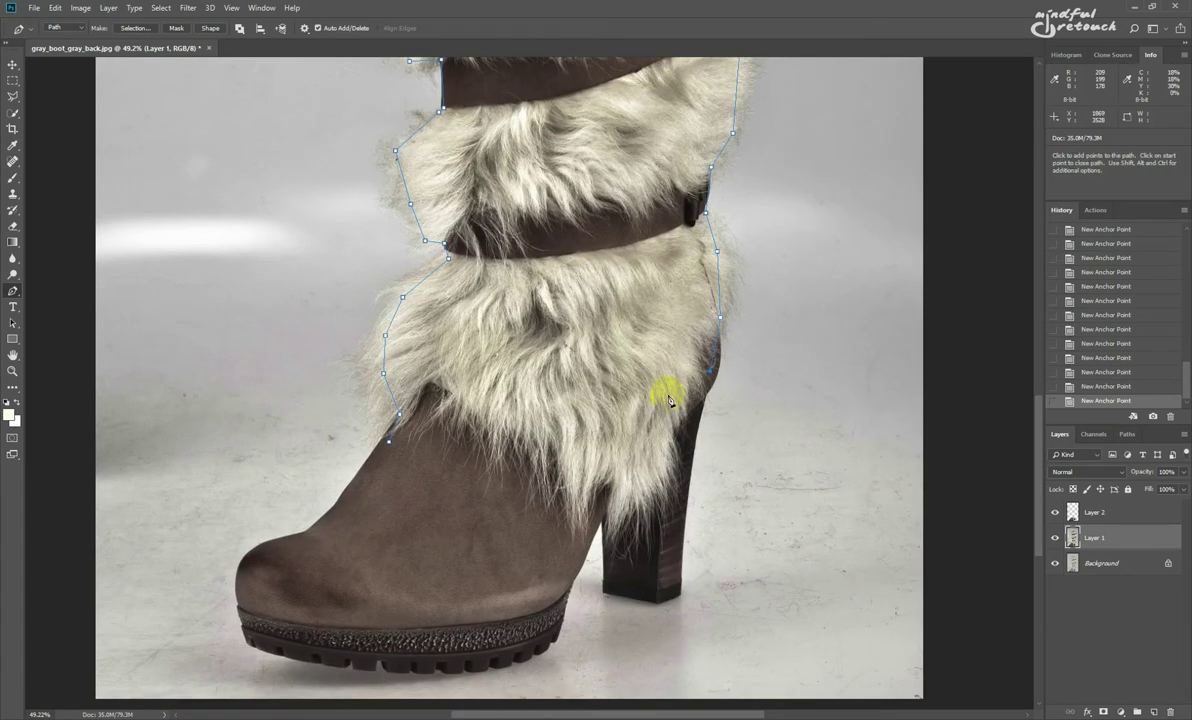
{"action": "left_click", "coordinate": [672, 414]}
{"action": "left_click", "coordinate": [670, 457]}
{"action": "left_click", "coordinate": [650, 501]}
{"action": "key", "text": "ctrl+Return"}
Open the Select menu with the boot outline loaded as a selection.
{"action": "left_click", "coordinate": [162, 9]}
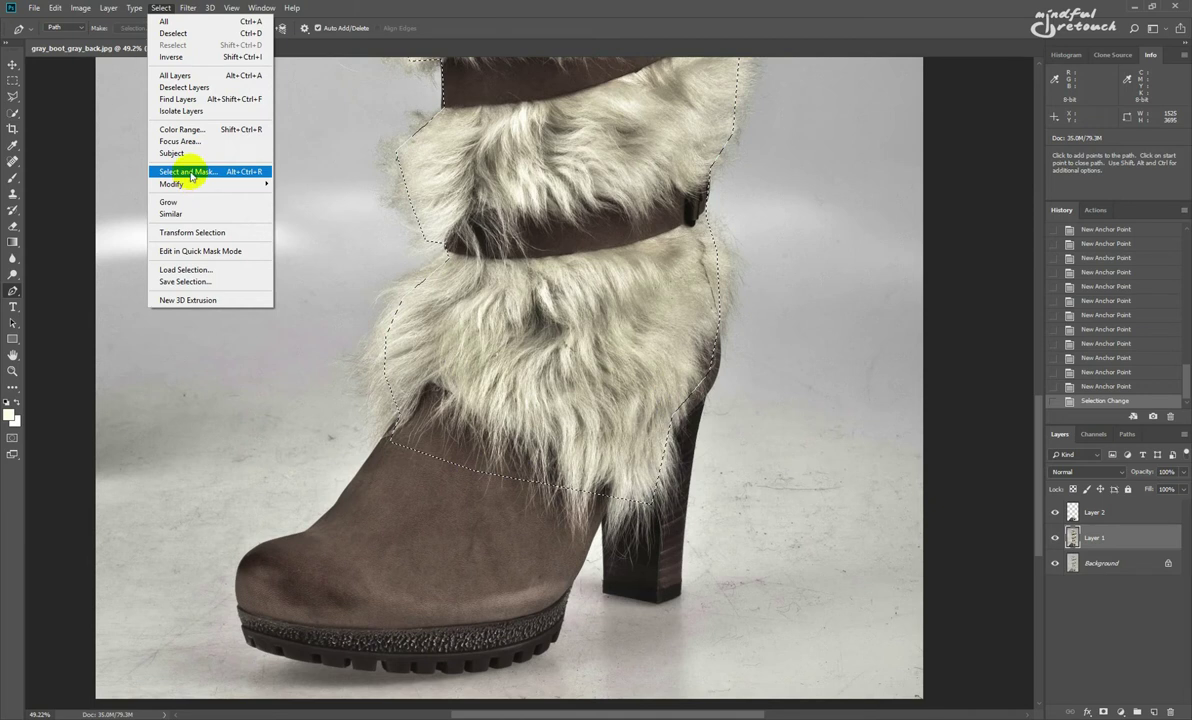
Open Refine Edge and soften the fur edges with Smart Radius at 71.9 px, output to Selection.
{"action": "left_click", "coordinate": [190, 176], "text": "shift"}
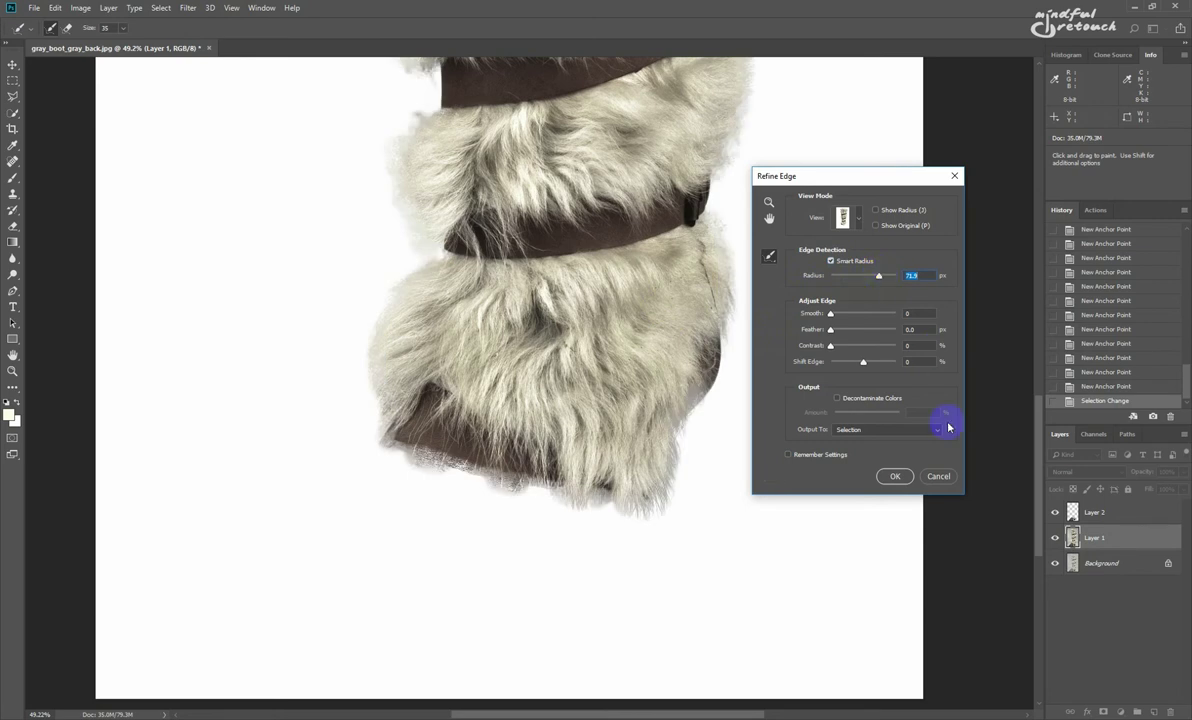
Confirm the refined edge selection and pan to check the boot's upper fur.
{"action": "left_click", "coordinate": [901, 480]}
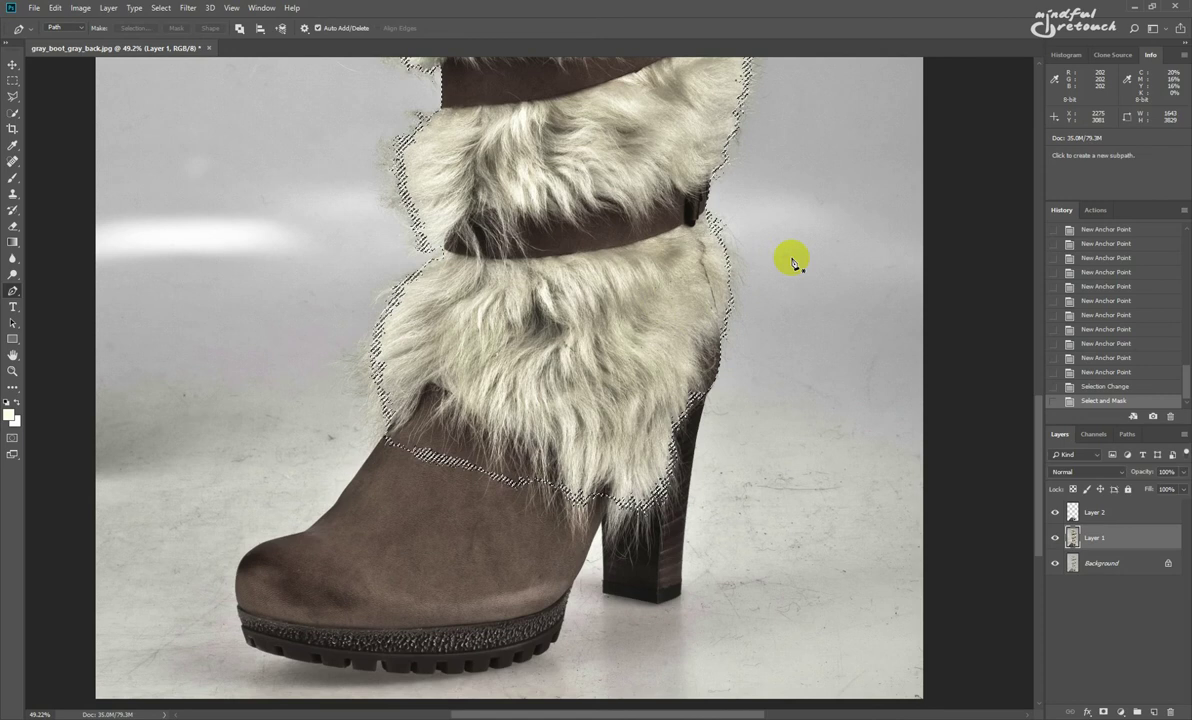
{"action": "left_click_drag", "start_coordinate": [617, 213], "coordinate": [620, 558]}
{"action": "scroll", "coordinate": [680, 337], "scroll_direction": "down", "scroll_amount": 3}
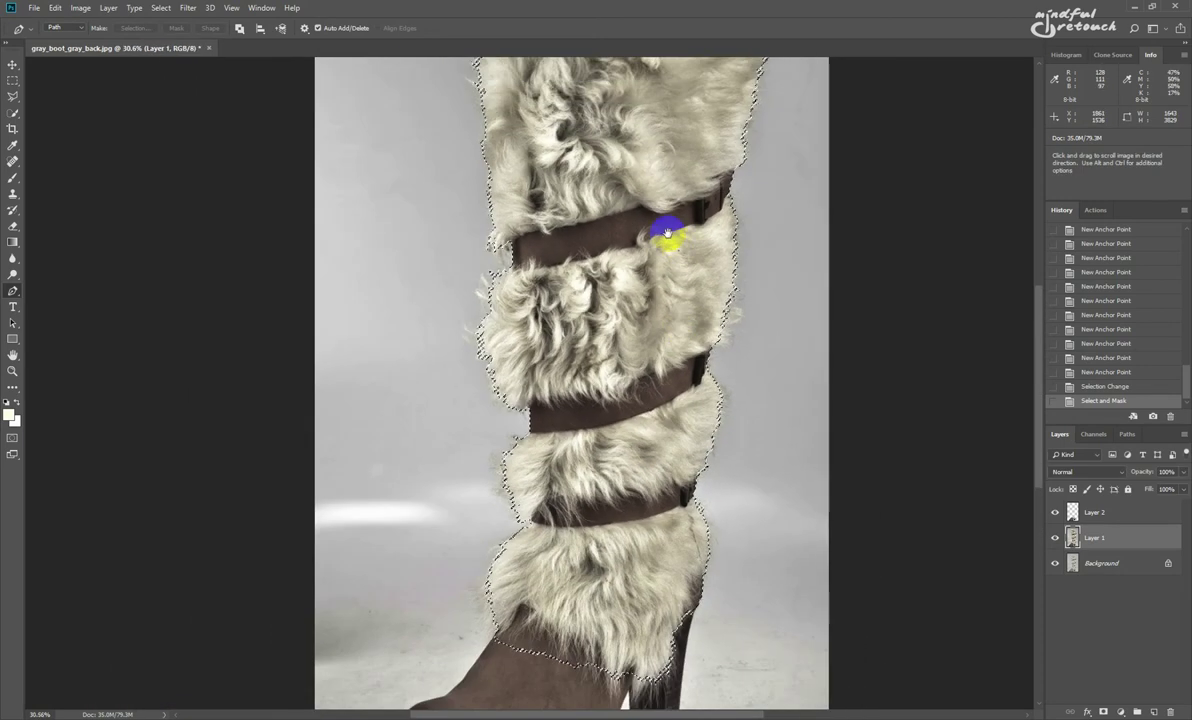
{"action": "left_click_drag", "start_coordinate": [665, 234], "coordinate": [647, 368]}
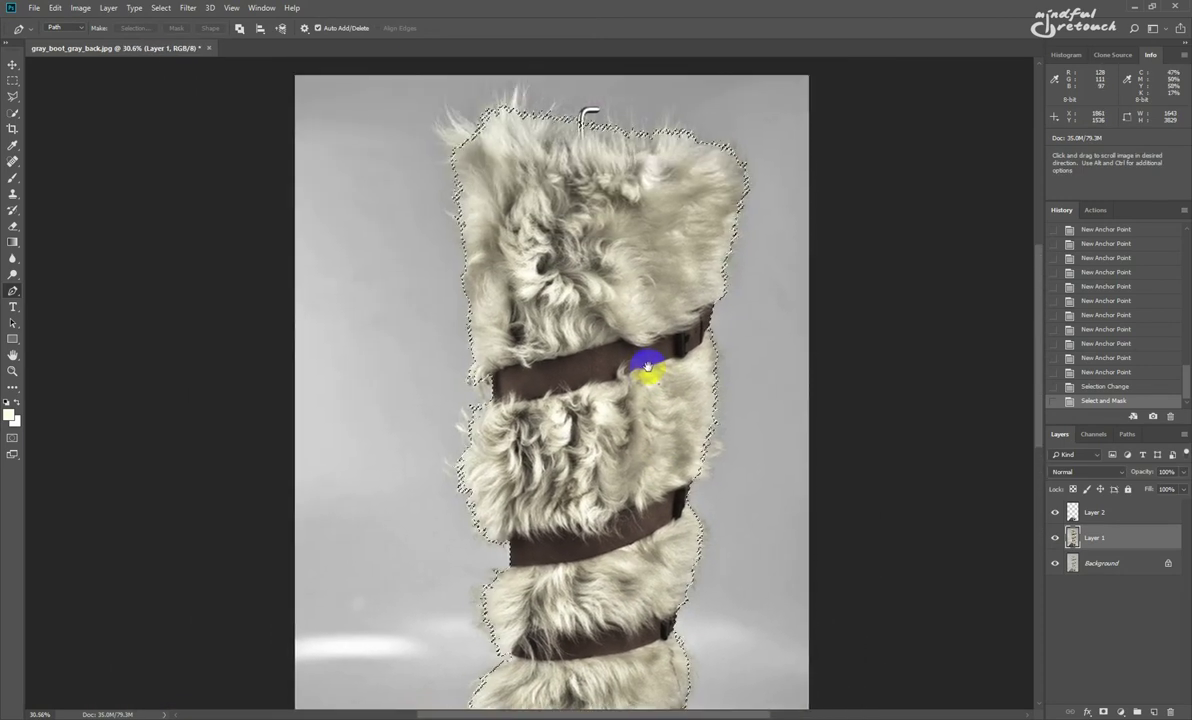
Load the selection from Layer 2's foot, then delete Layer 1 and Layer 2, keeping only Background.
{"action": "left_click", "coordinate": [1073, 512], "text": "ctrl"}
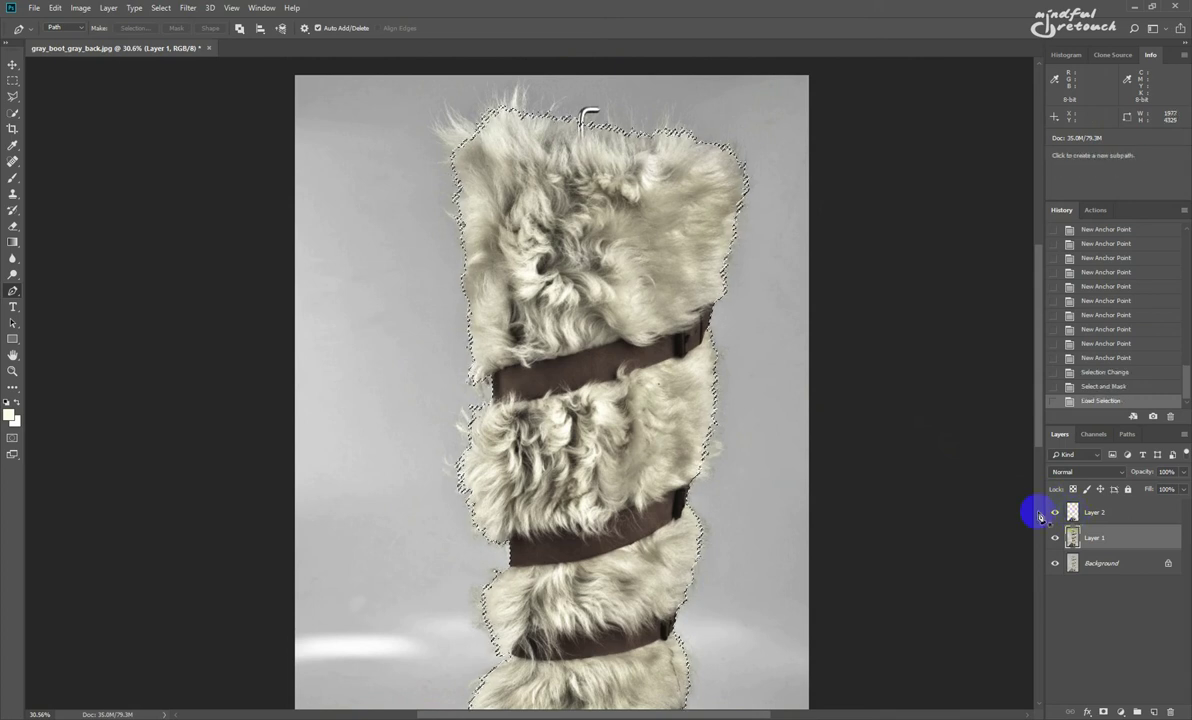
{"action": "left_click_drag", "start_coordinate": [859, 579], "coordinate": [841, 359]}
{"action": "scroll", "coordinate": [841, 359], "scroll_direction": "down", "scroll_amount": 2}
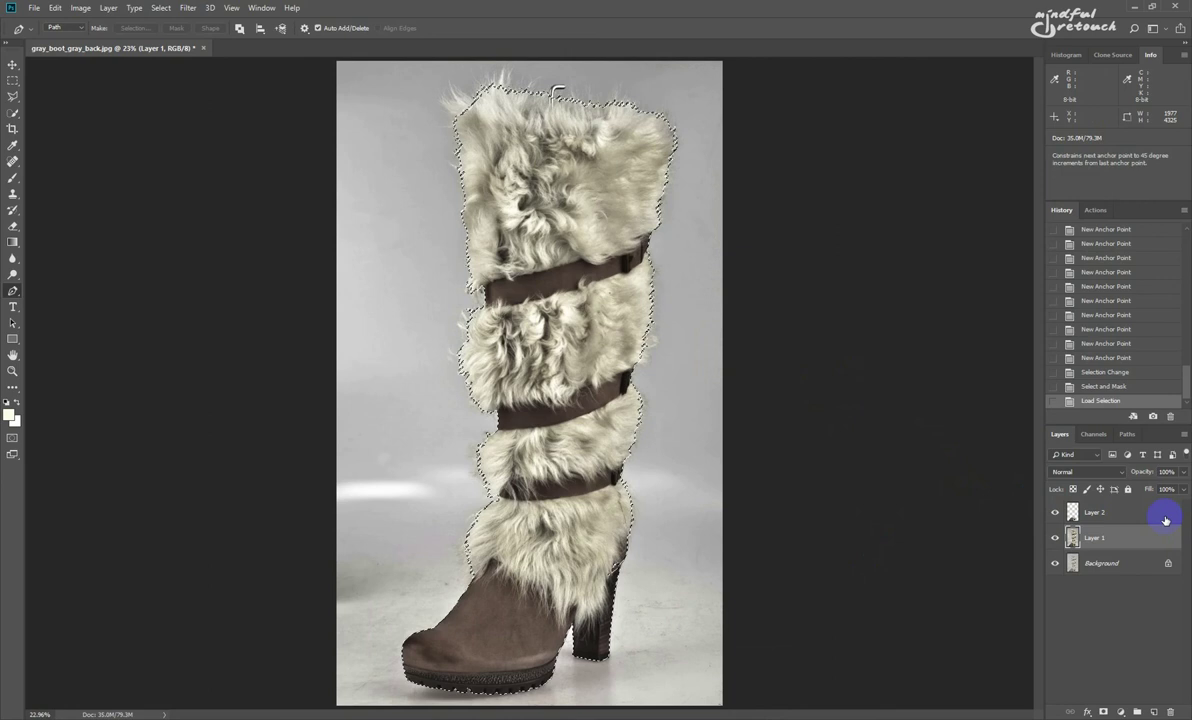
{"action": "left_click", "coordinate": [1163, 512], "text": "shift"}
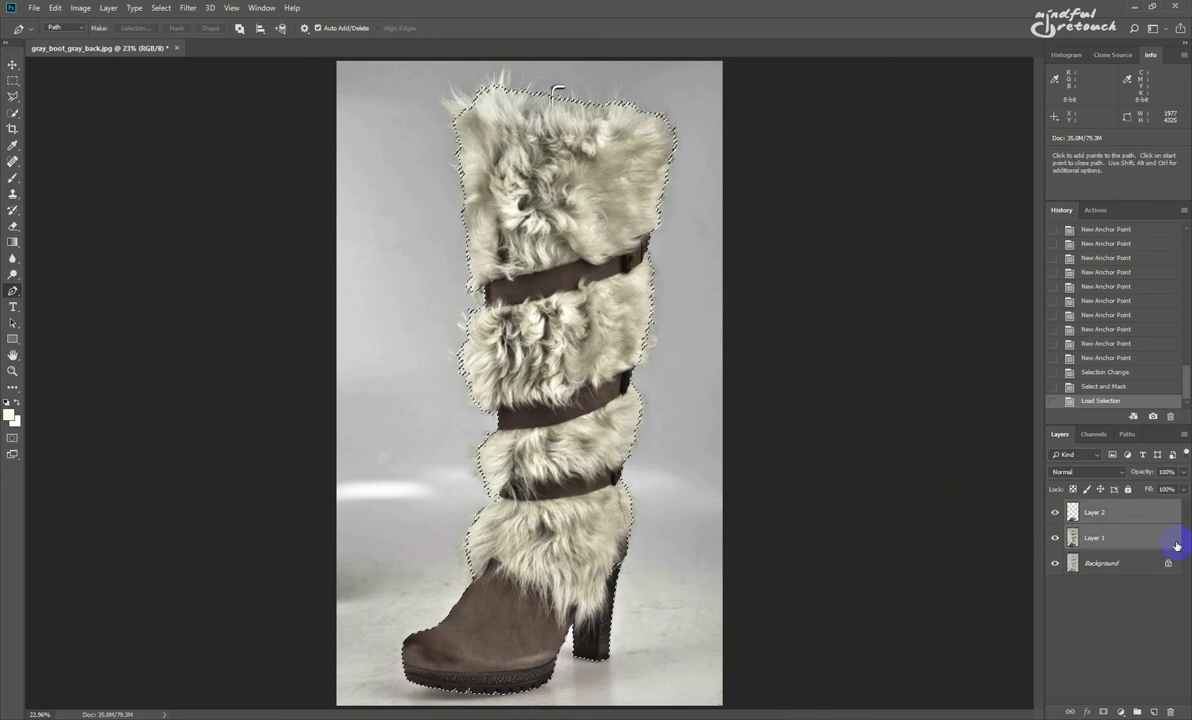
{"action": "left_click_drag", "start_coordinate": [1174, 540], "coordinate": [1171, 712]}
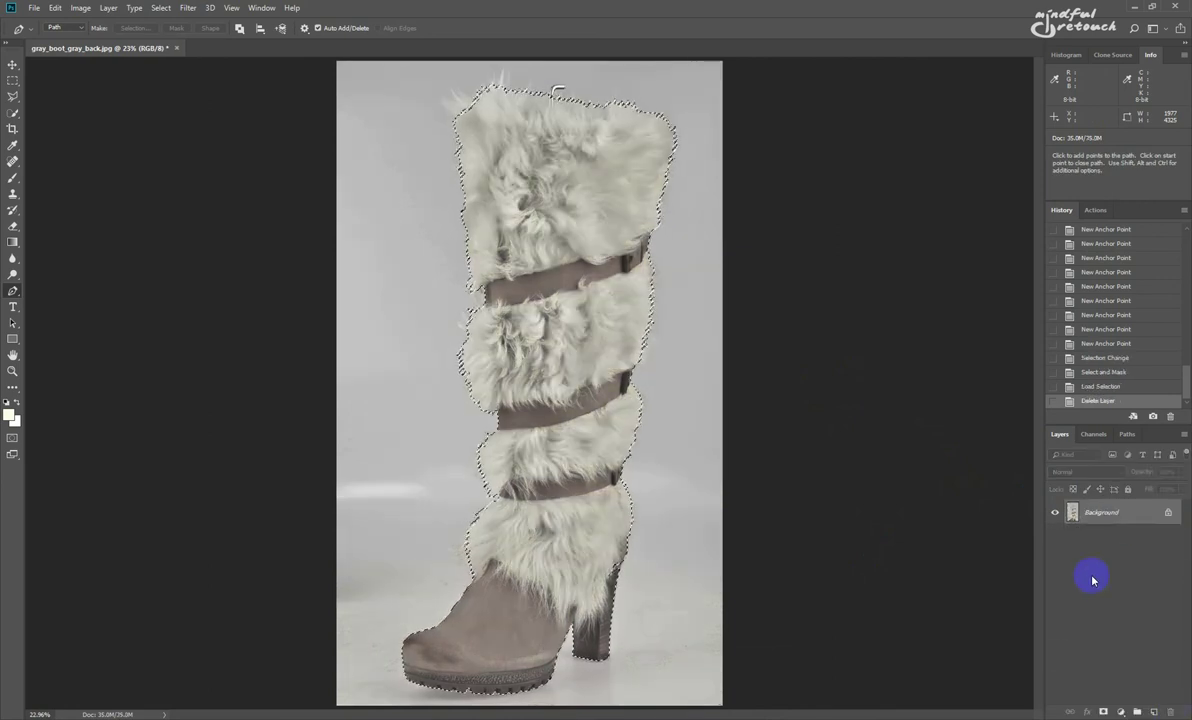
In Quick Mask, erase the mask gaps along the heel's edge, then return to a selection.
{"action": "scroll", "coordinate": [607, 565], "scroll_direction": "up", "scroll_amount": 3}
{"action": "scroll", "coordinate": [612, 577], "scroll_direction": "down", "scroll_amount": 2}
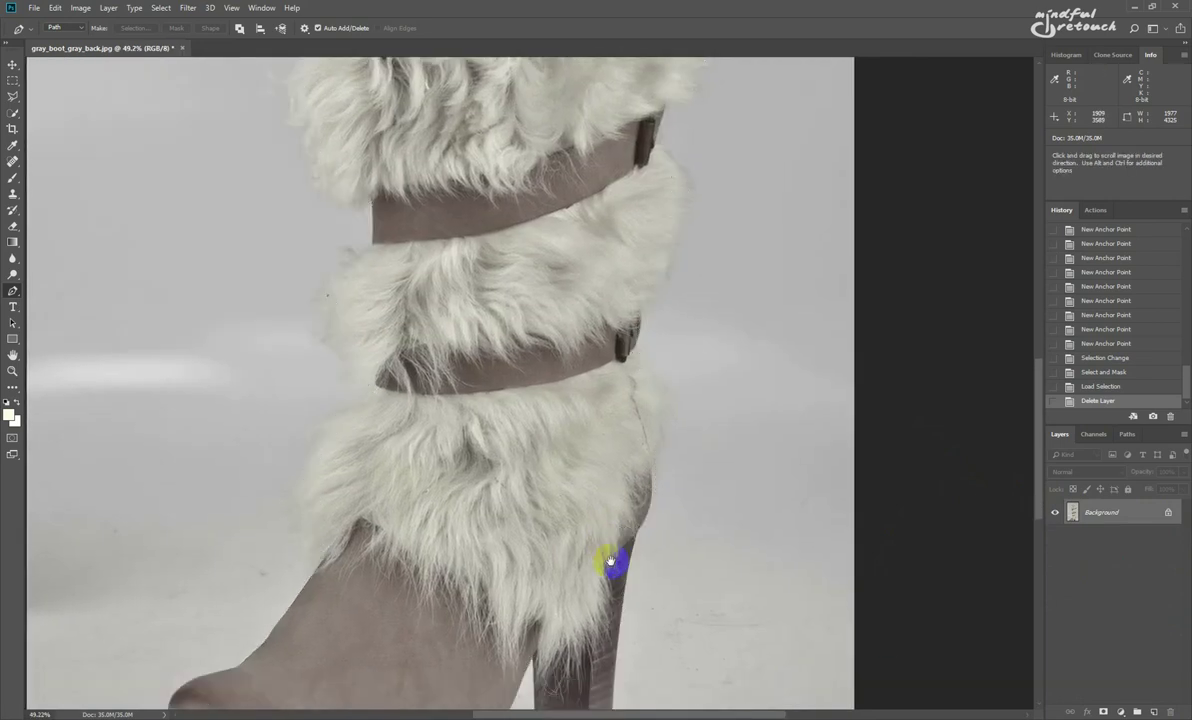
{"action": "key", "text": "q"}
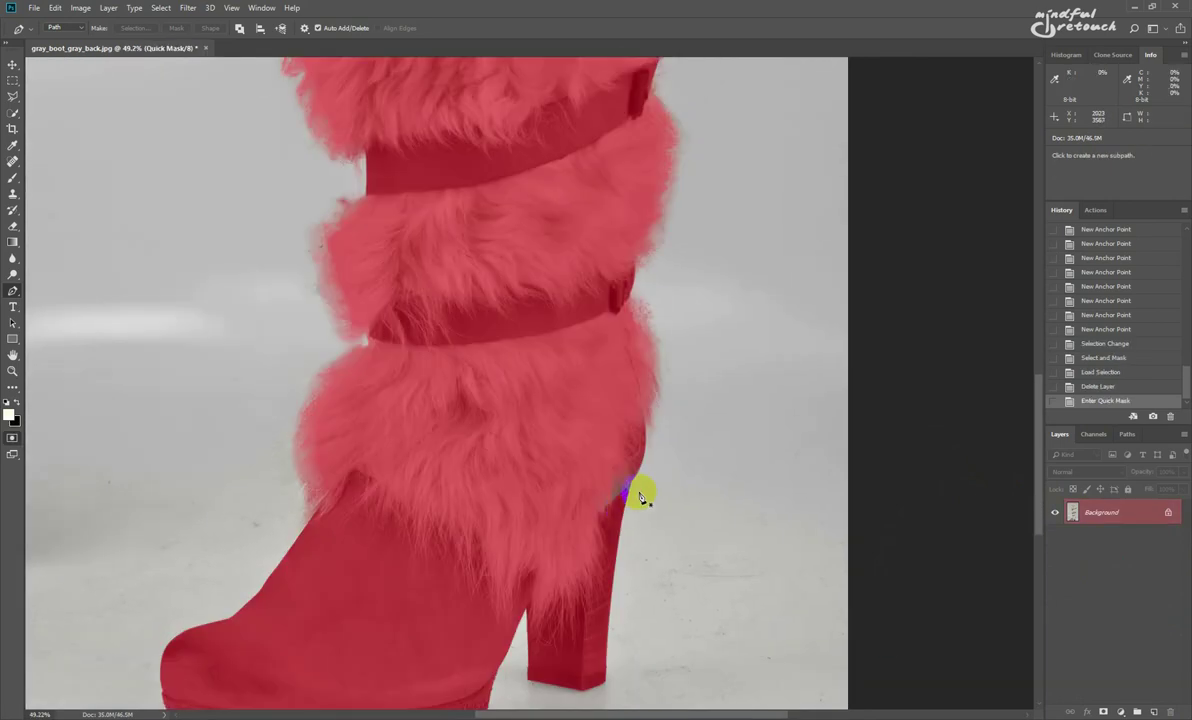
{"action": "key", "text": "q"}
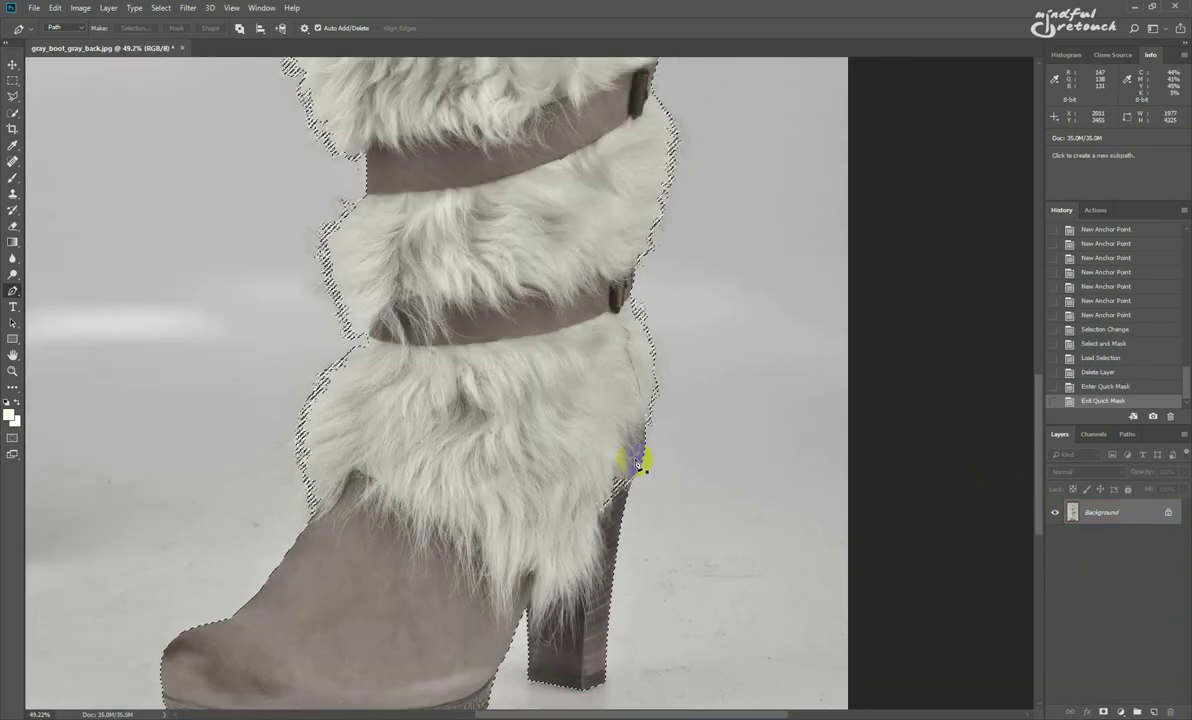
{"action": "key", "text": "q"}
{"action": "key", "text": "e"}
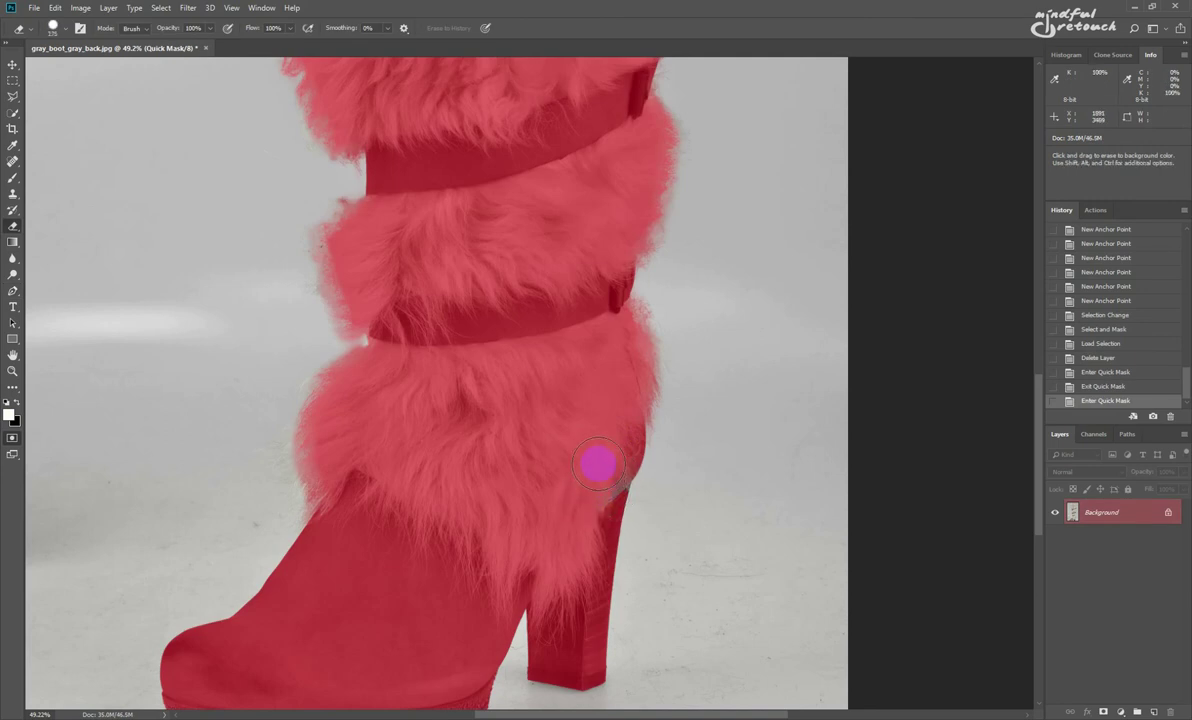
{"action": "mouse_move", "coordinate": [593, 500]}
{"action": "left_mouse_down"}
{"action": "mouse_move", "coordinate": [609, 464]}
{"action": "mouse_move", "coordinate": [589, 507]}
{"action": "left_mouse_up"}
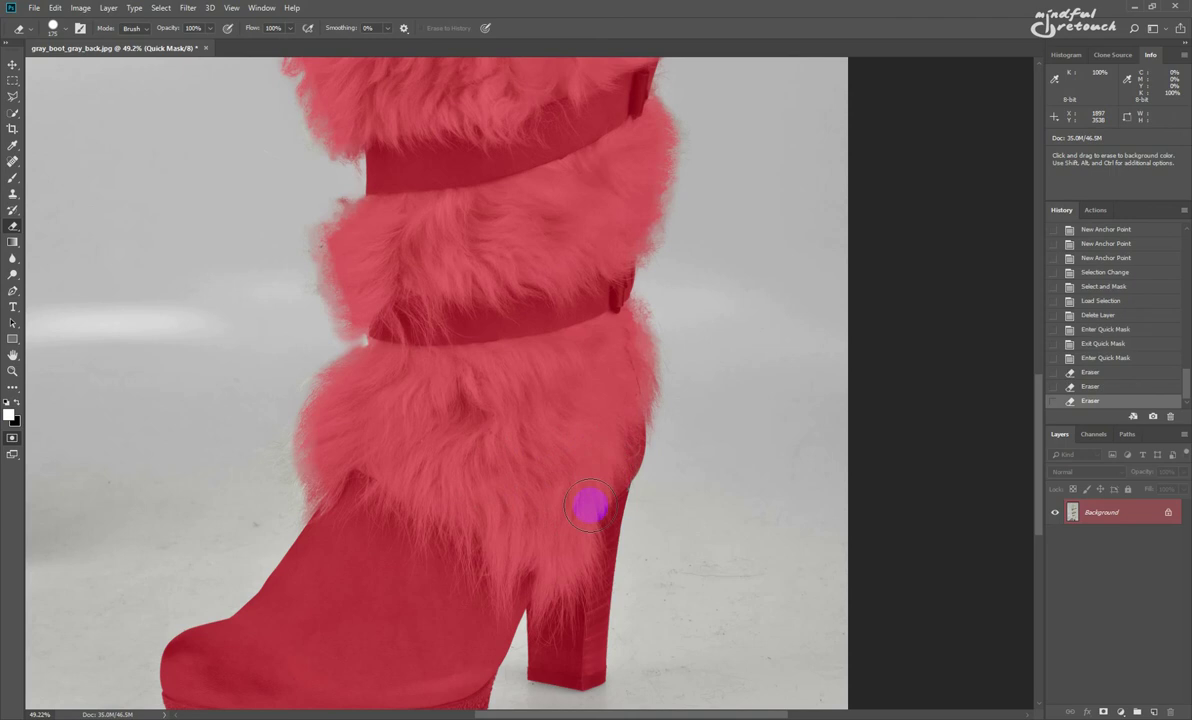
{"action": "key", "text": "q"}
{"action": "scroll", "coordinate": [591, 394], "scroll_direction": "down", "scroll_amount": 6}
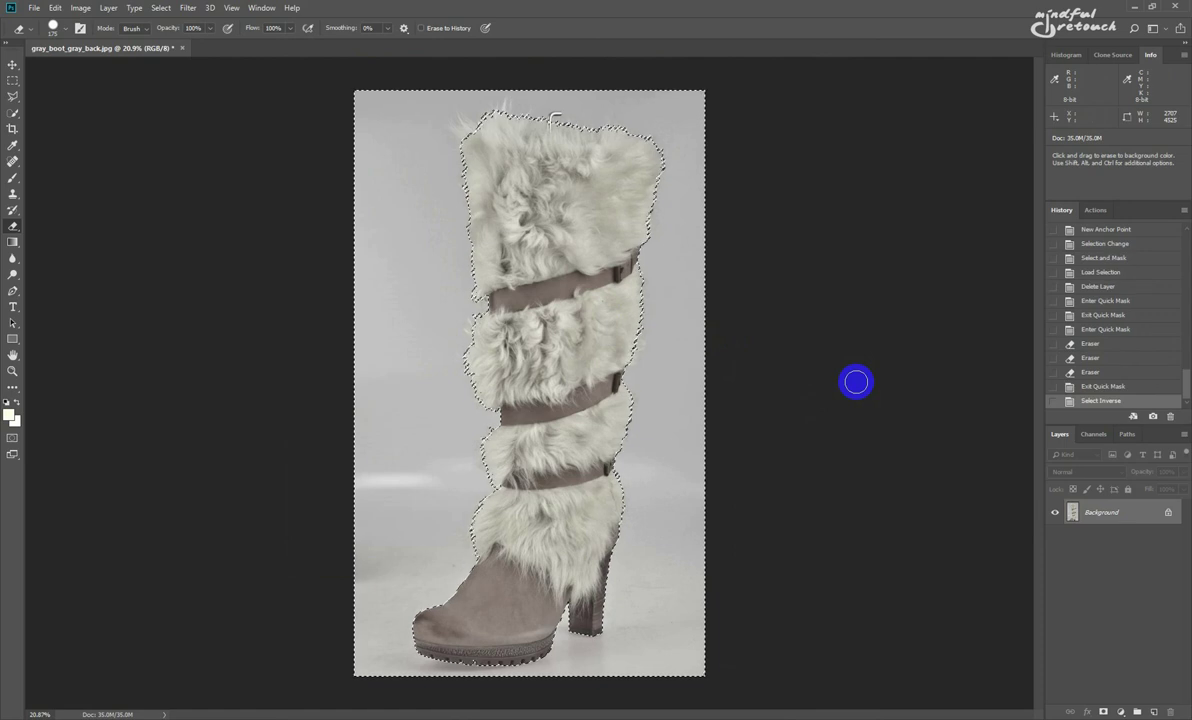
Invert the selection, fill the grey backdrop with white, and deselect.
{"action": "key", "text": "ctrl+shift+i"}
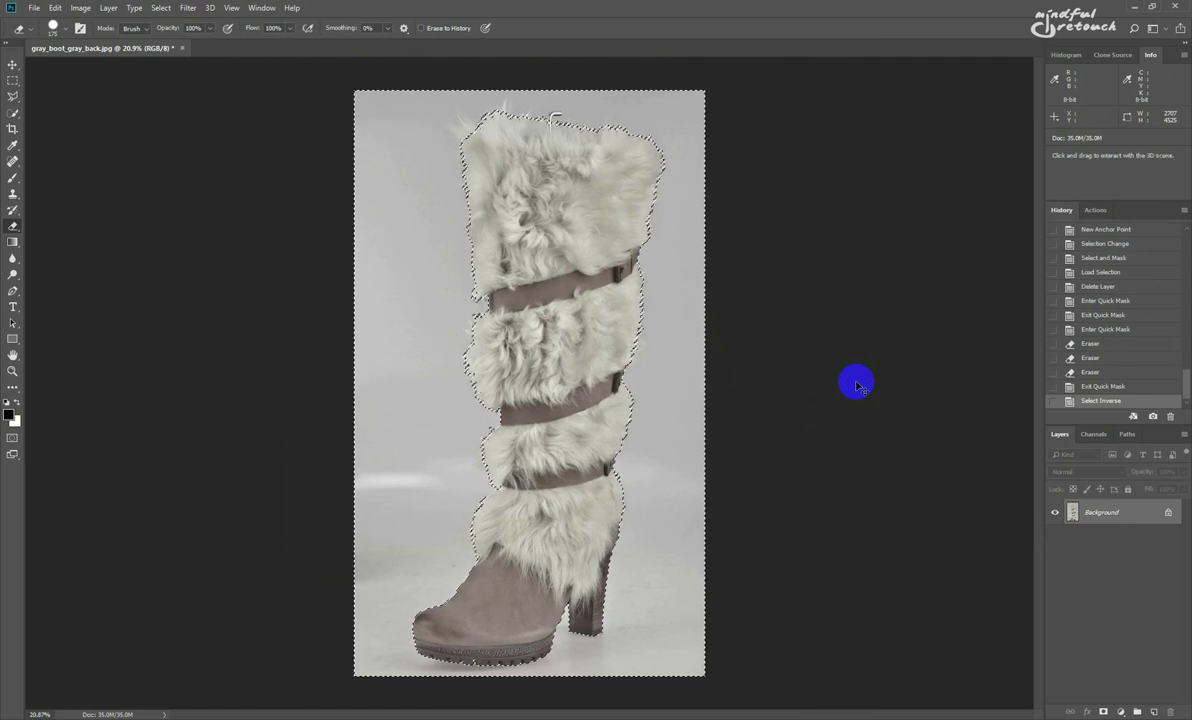
{"action": "key", "text": "ctrl+BackSpace"}
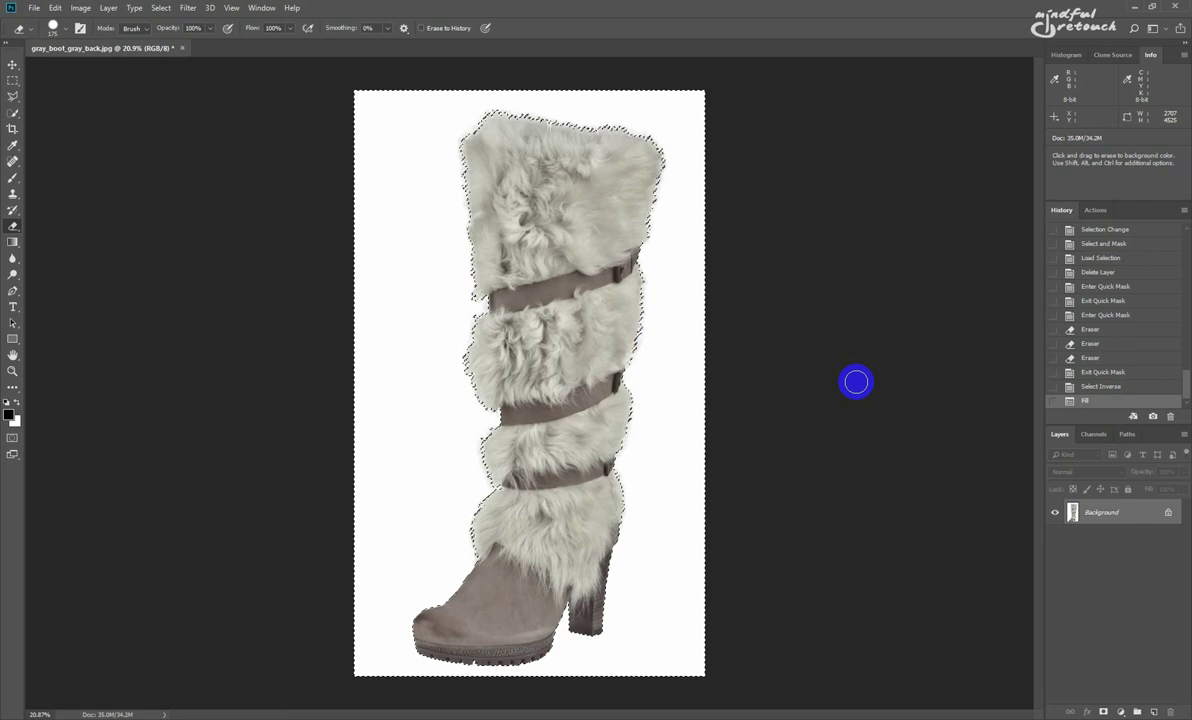
{"action": "key", "text": "ctrl+d"}
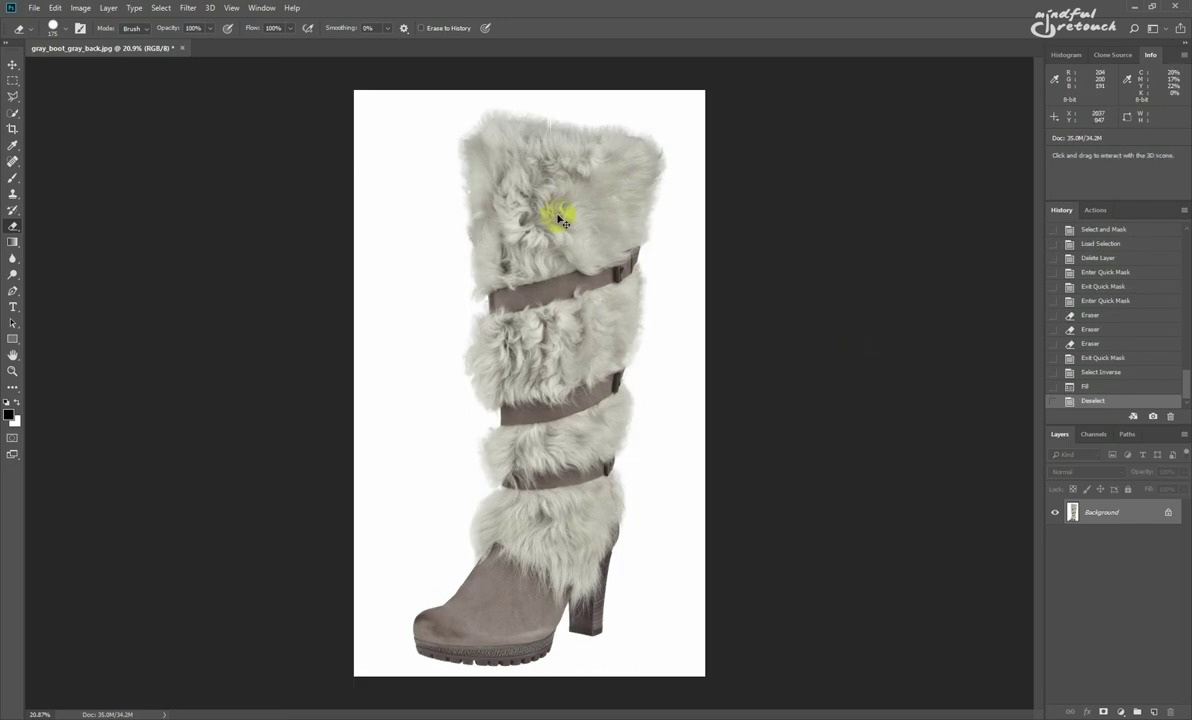
{"action": "scroll", "coordinate": [530, 240], "scroll_direction": "up", "scroll_amount": 5}
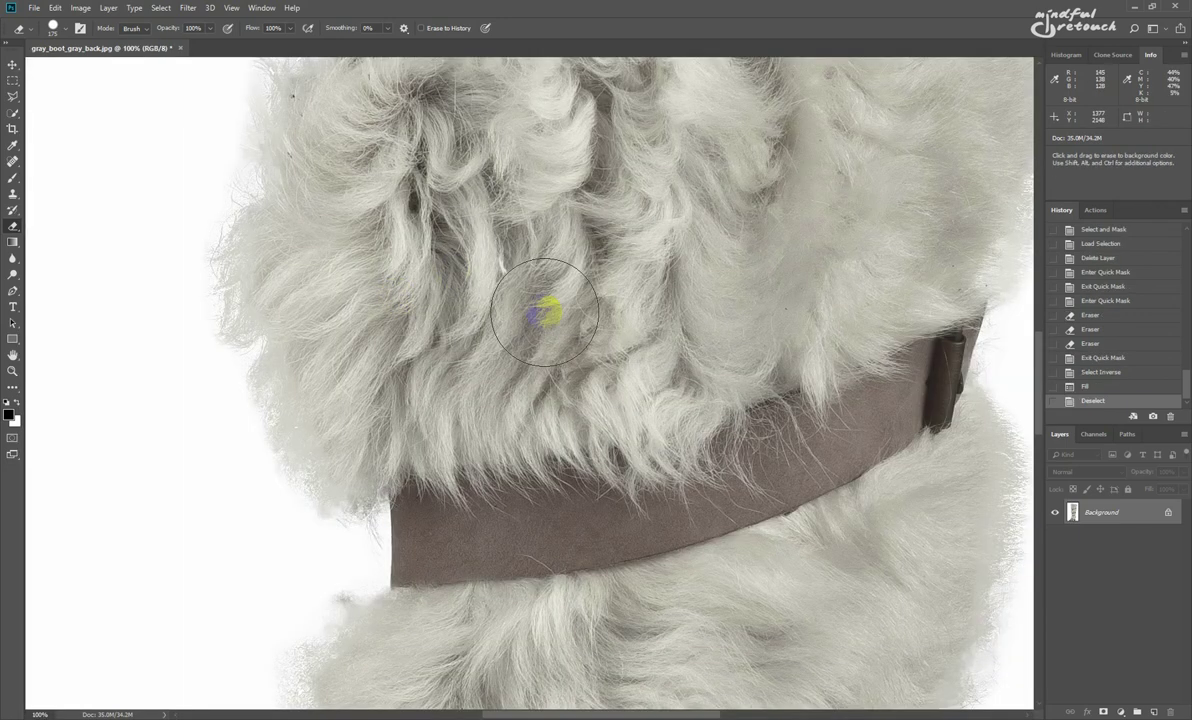
{"action": "left_click_drag", "start_coordinate": [718, 311], "coordinate": [577, 658]}
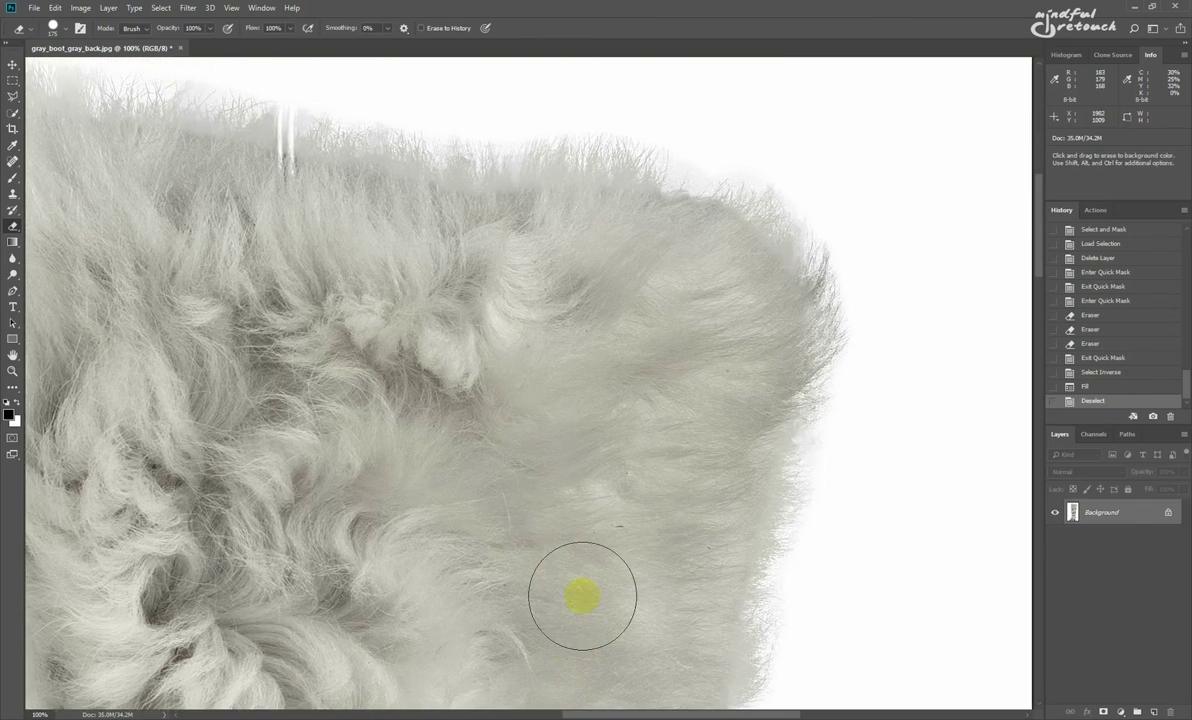